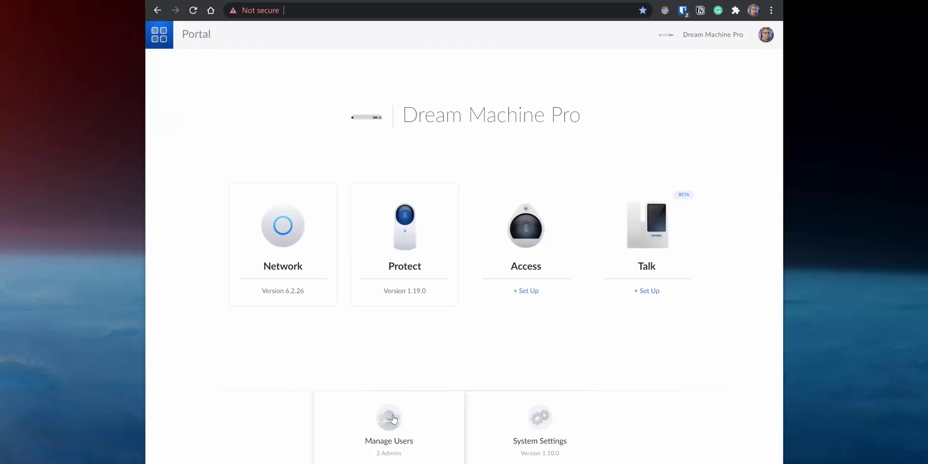
# Start a new UniFi OS user with the Limited Admin role and a Local Access Only account
pyautogui.click(393, 419)
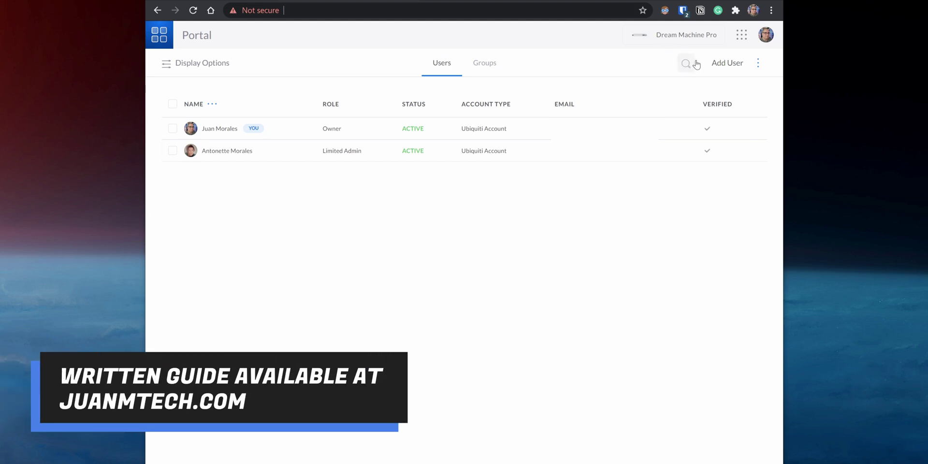
pyautogui.click(718, 66)
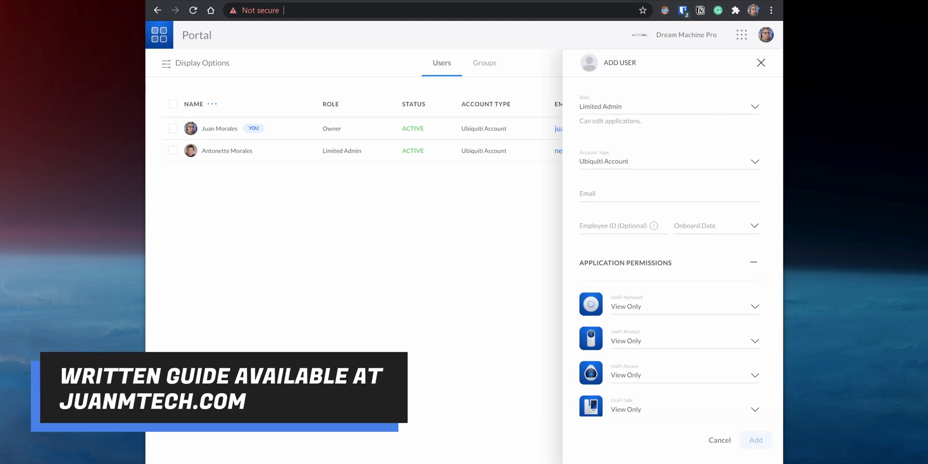
pyautogui.click(709, 107)
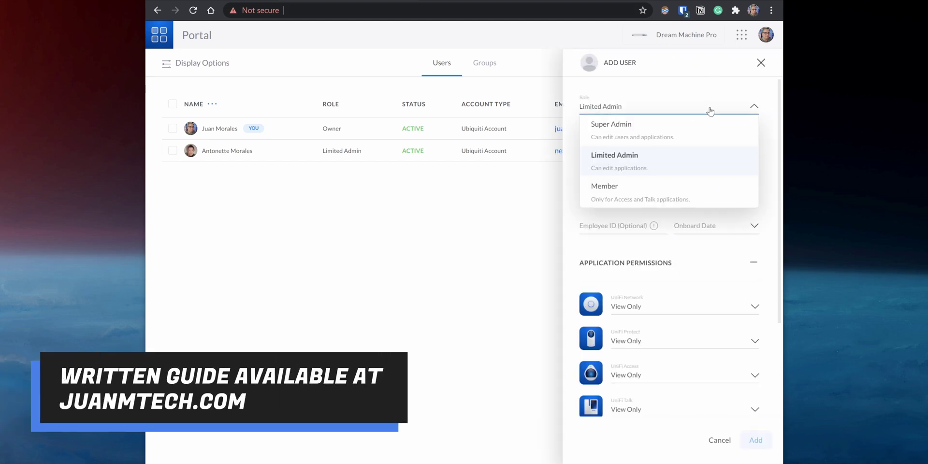
pyautogui.click(719, 161)
pyautogui.click(719, 161)
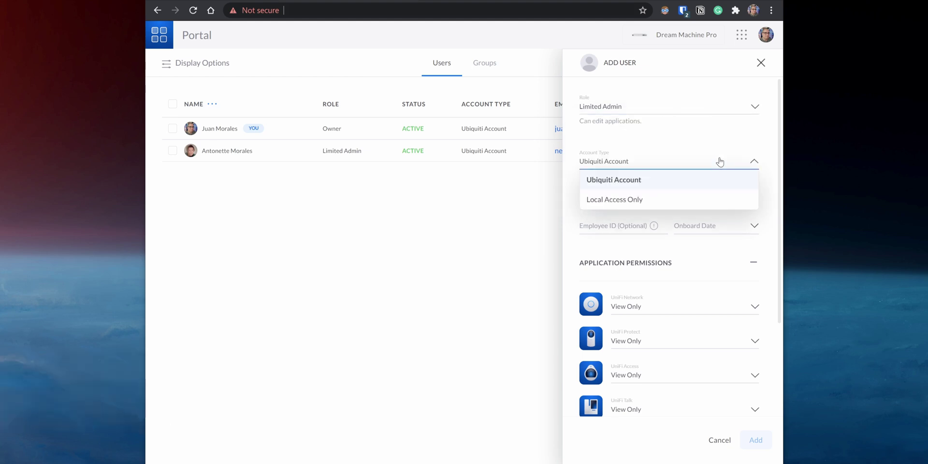
pyautogui.click(709, 200)
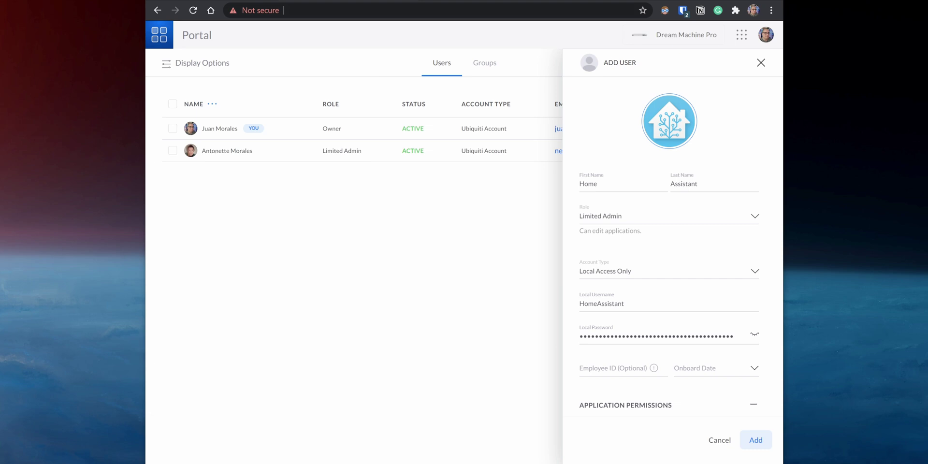
# Create the Home Assistant user with Administrator rights for Protect
pyautogui.scroll(-5, 727, 368)
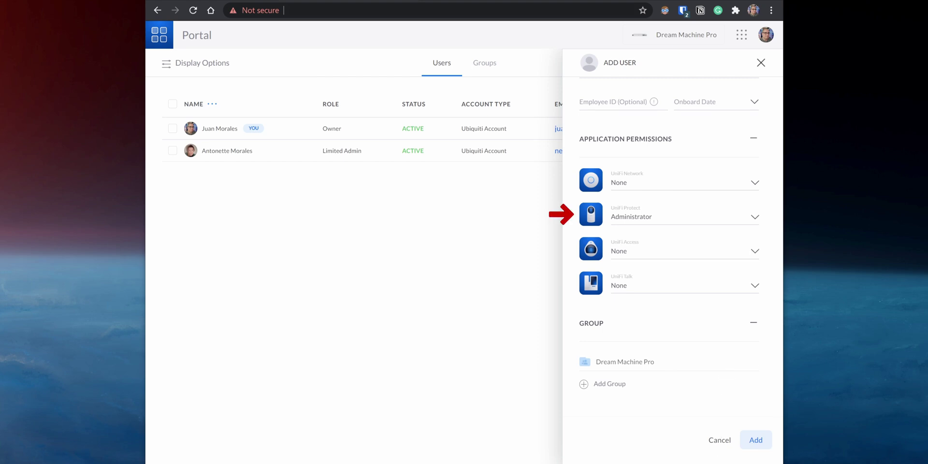
pyautogui.click(754, 440)
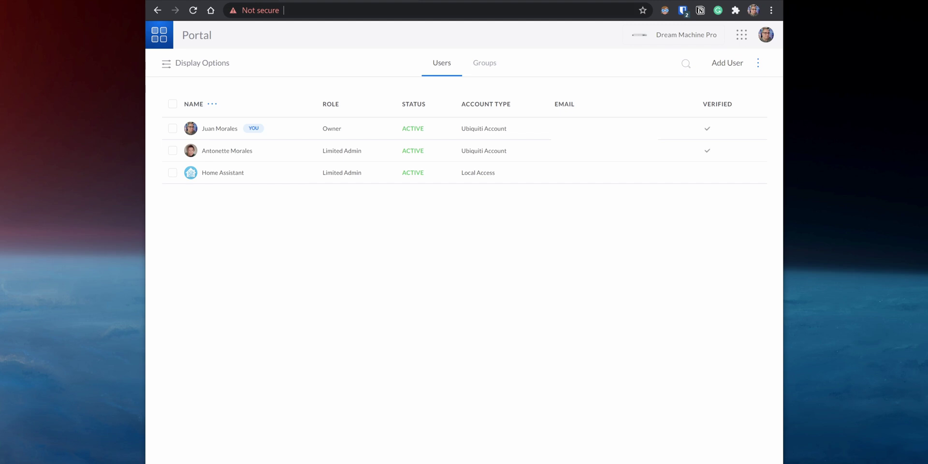
pyautogui.click(742, 33)
# Show the Doorbell camera's settings in UniFi Protect, with Details collapsed and RTSP expanded
pyautogui.click(682, 81)
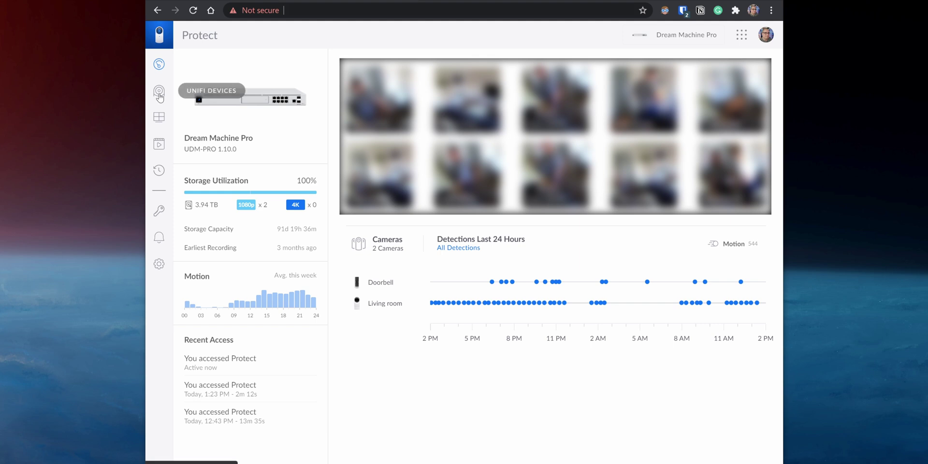
pyautogui.click(159, 92)
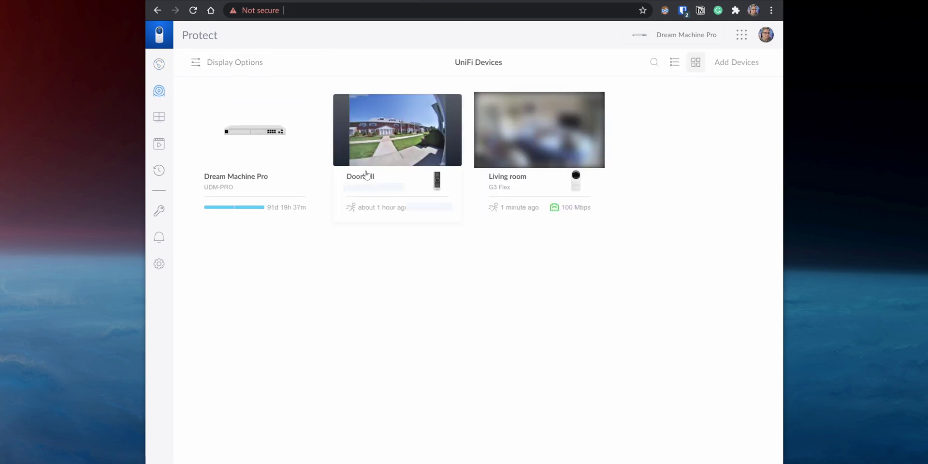
pyautogui.click(363, 151)
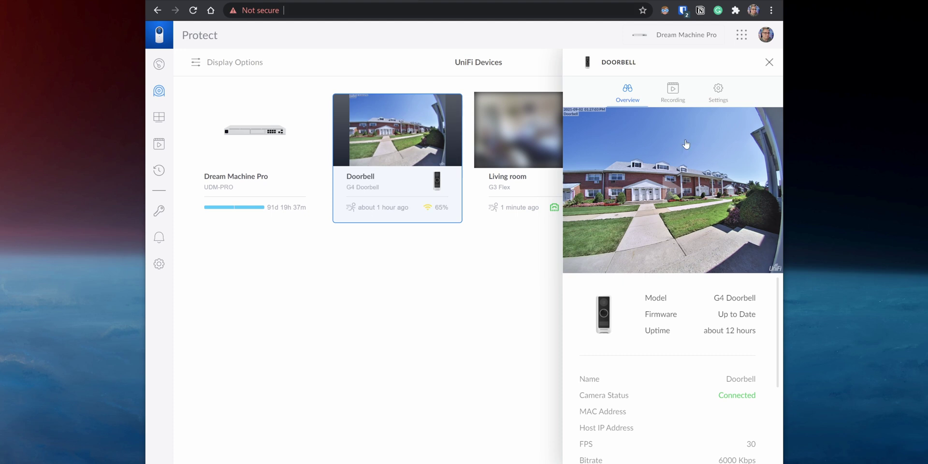
pyautogui.click(710, 98)
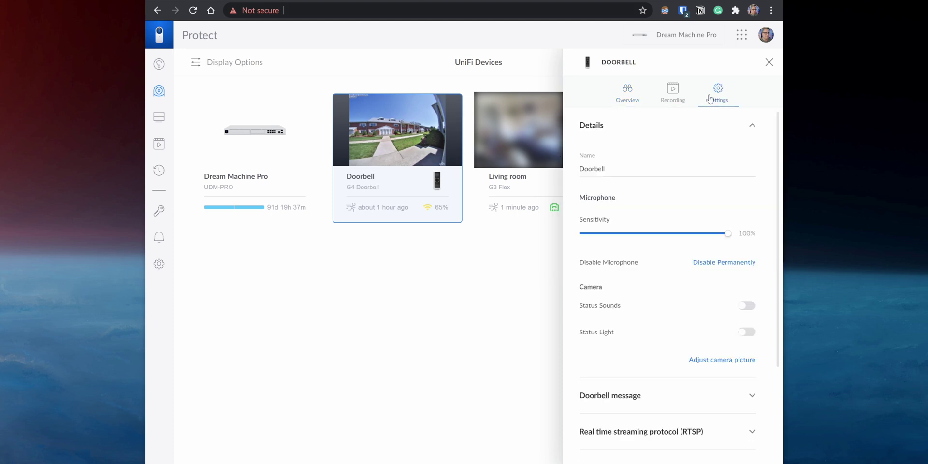
pyautogui.click(709, 130)
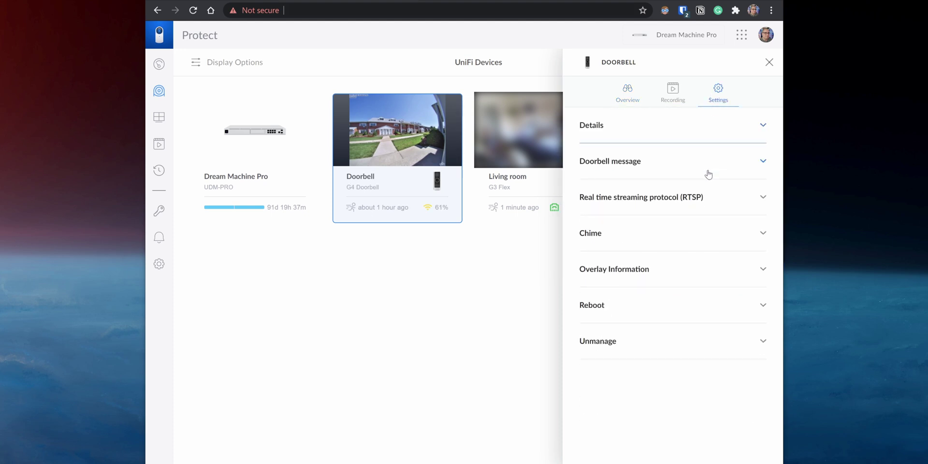
pyautogui.click(721, 199)
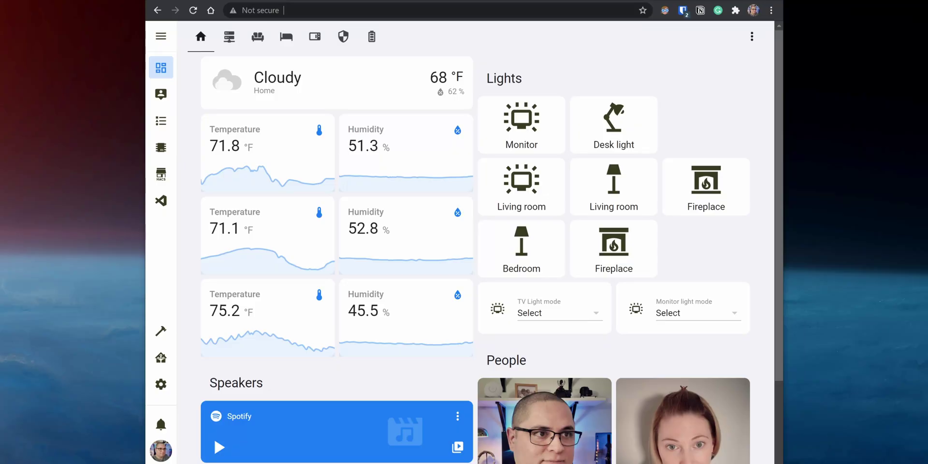
# Find the UniFi Protect repository in HACS and install integration version v0.9.0
pyautogui.click(165, 177)
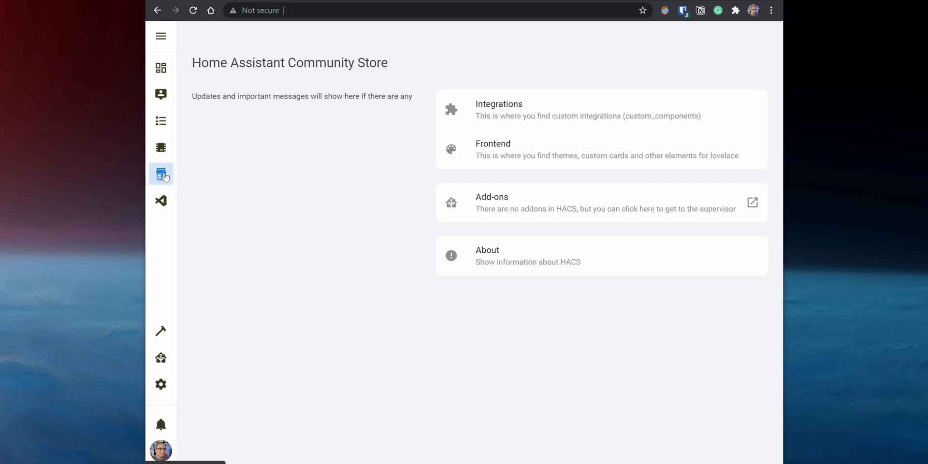
pyautogui.click(483, 108)
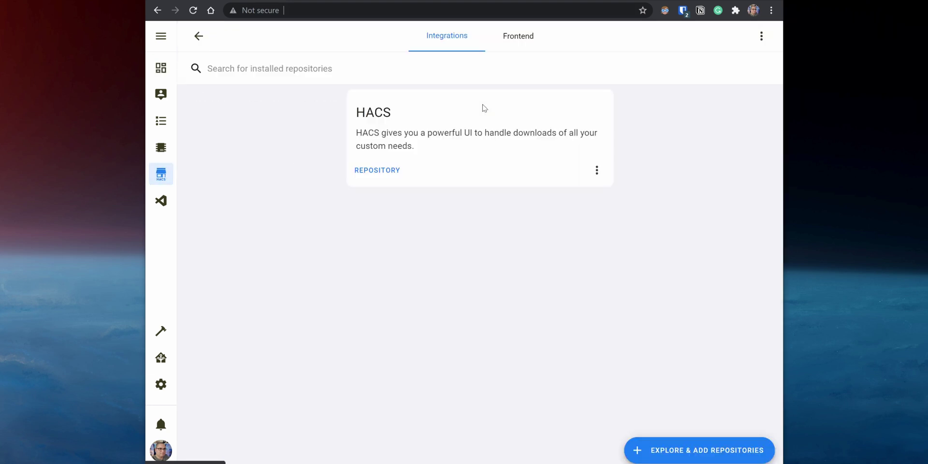
pyautogui.click(717, 451)
pyautogui.write('UniFi Protect')
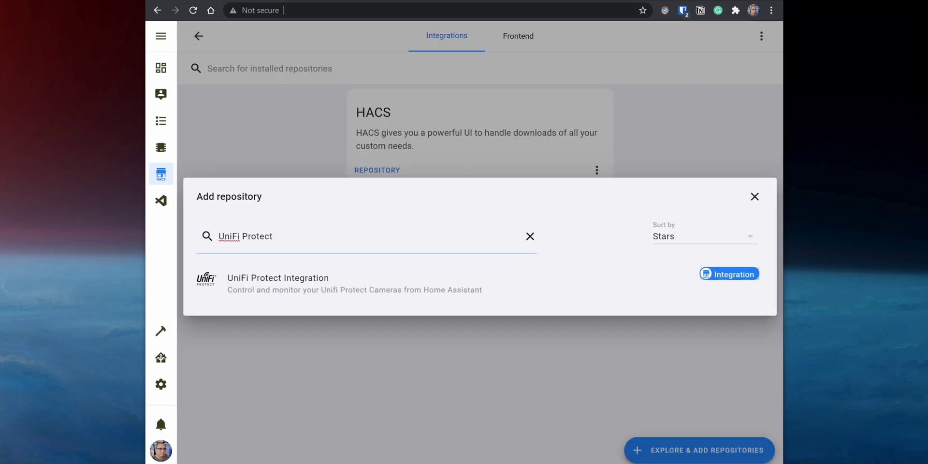
pyautogui.click(328, 295)
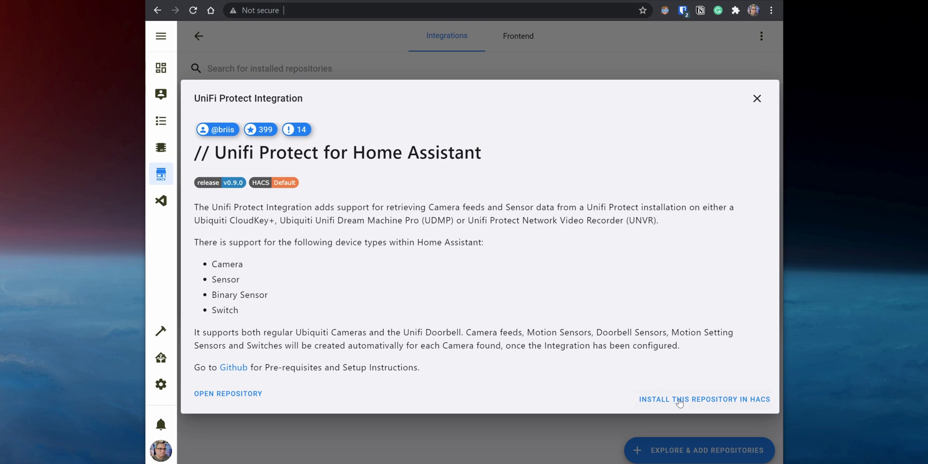
pyautogui.click(679, 404)
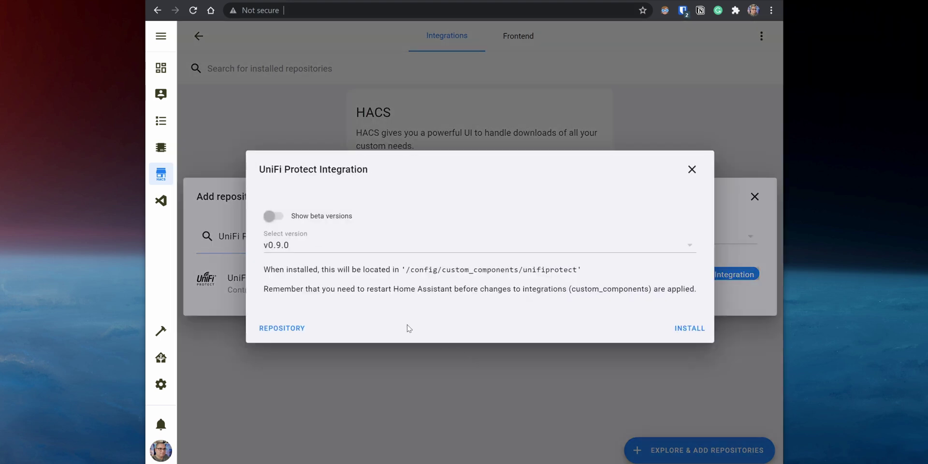
pyautogui.click(686, 333)
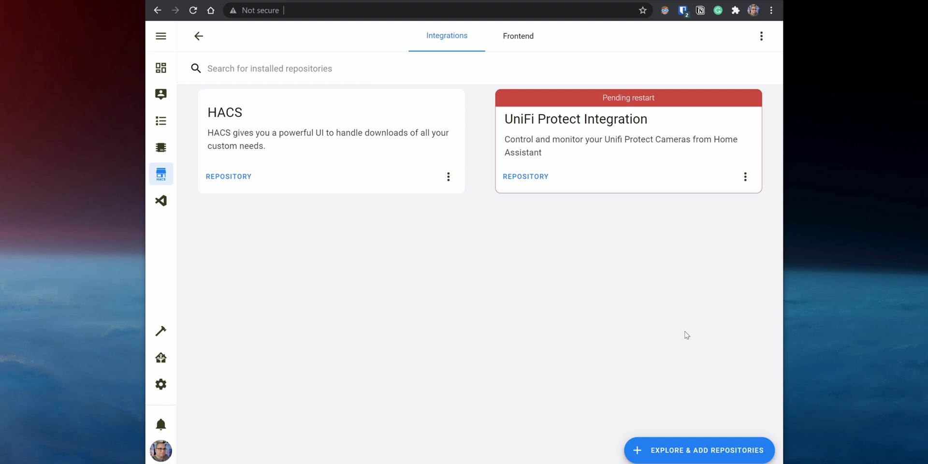
pyautogui.click(161, 201)
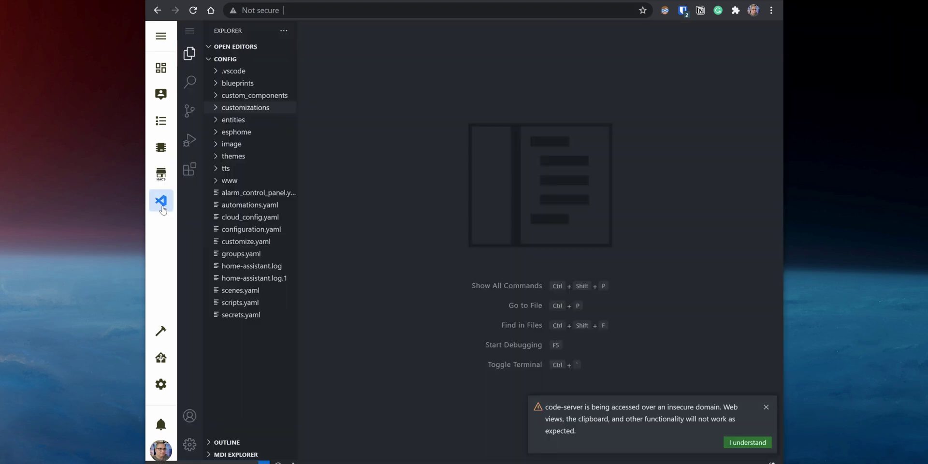
# Check that configuration.yaml contains the stream: entry
pyautogui.click(251, 229)
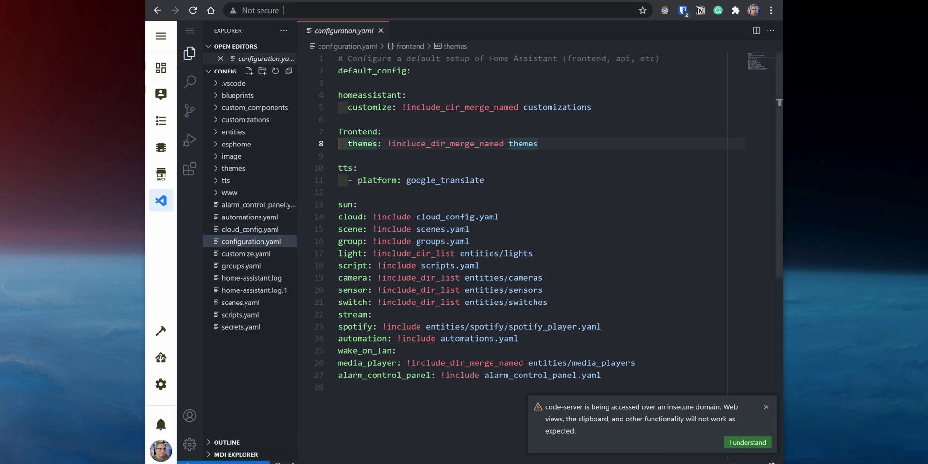
pyautogui.click(372, 314)
pyautogui.hotkey('shift', 'Home')
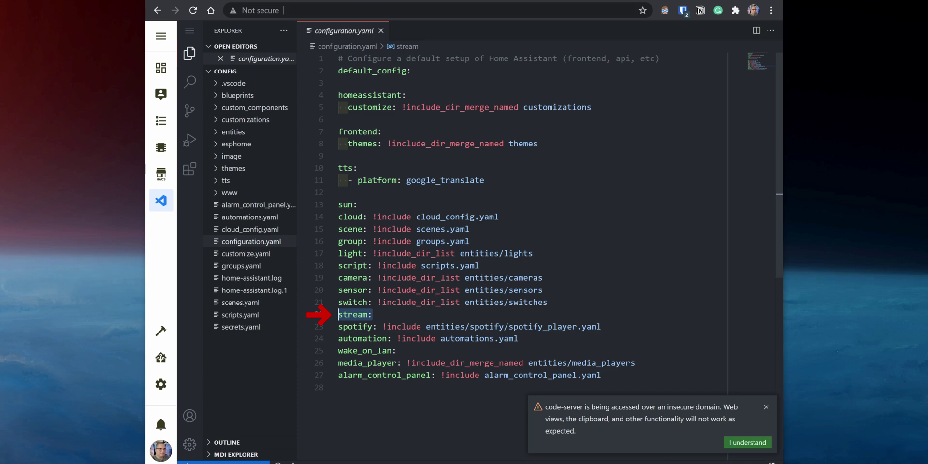
pyautogui.click(747, 442)
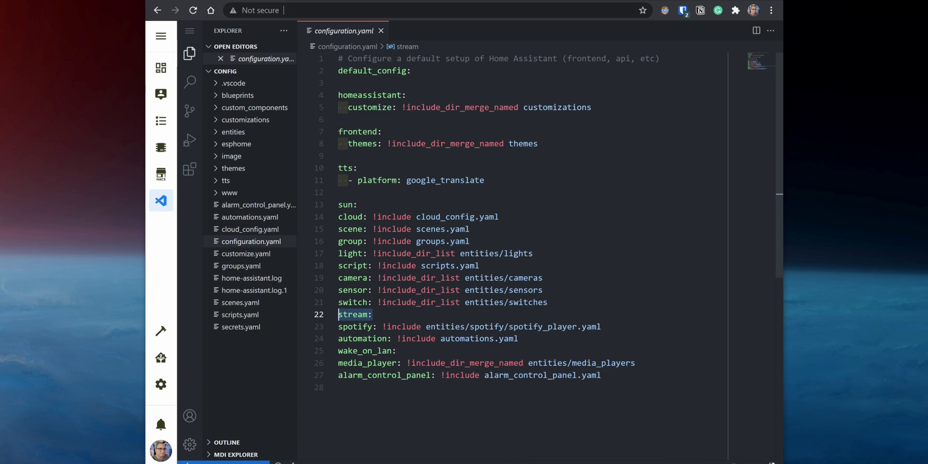
# Restart the Home Assistant server from Server Controls and return to Configuration
pyautogui.click(168, 387)
pyautogui.scroll(-8, 342, 383)
pyautogui.click(479, 316)
pyautogui.click(455, 338)
pyautogui.click(551, 292)
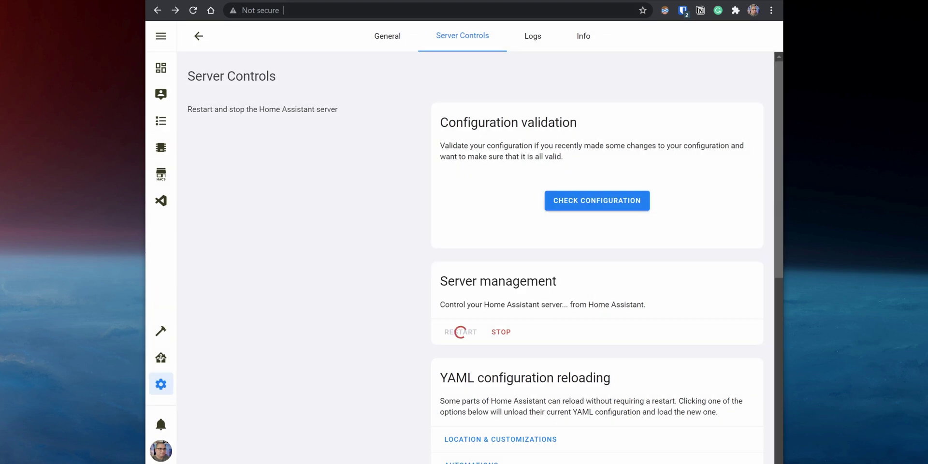
pyautogui.click(199, 37)
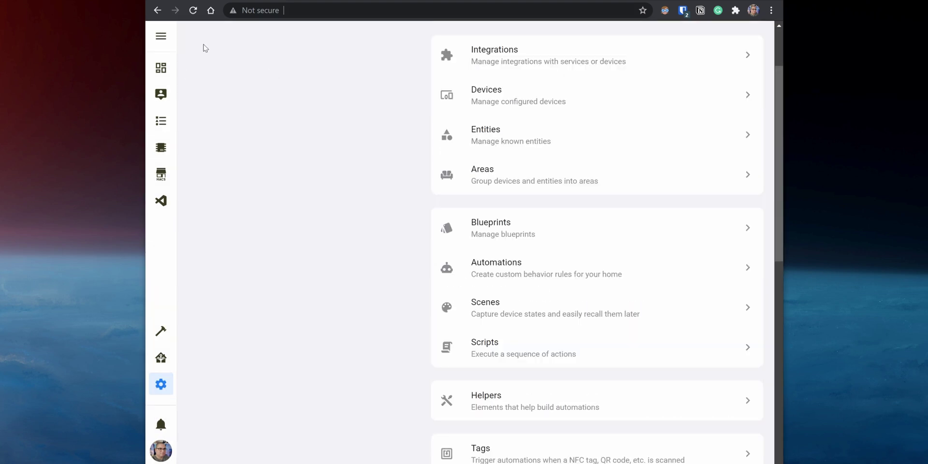
# Add the Unifi Protect integration for Dream Machine Pro, placing Doorbell in Main door and Living room camera in Living Room
pyautogui.click(558, 62)
pyautogui.click(746, 459)
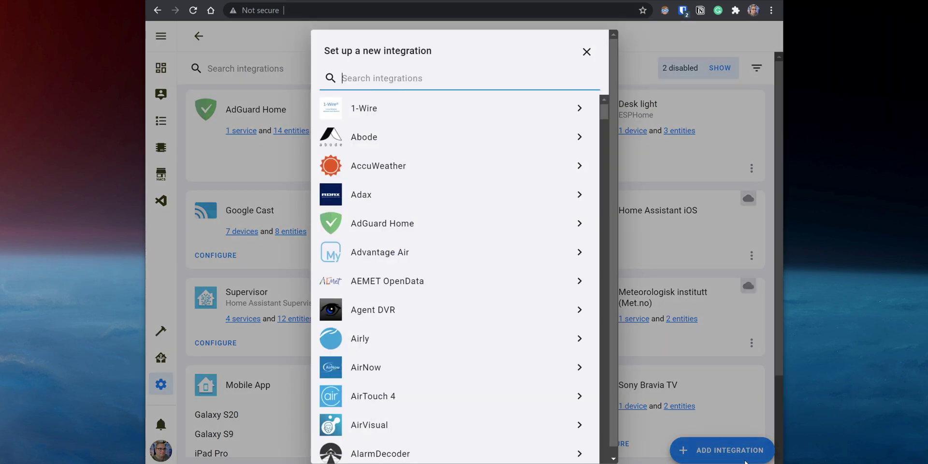
pyautogui.write('UniFi Protect')
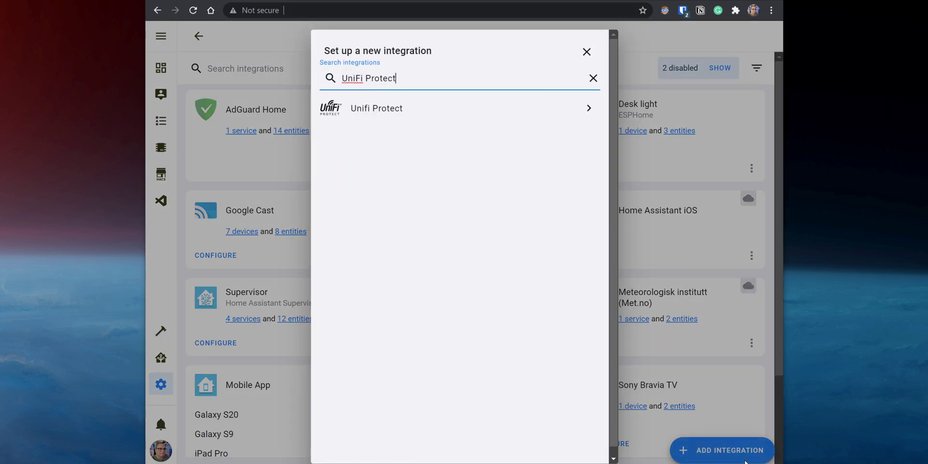
pyautogui.click(440, 114)
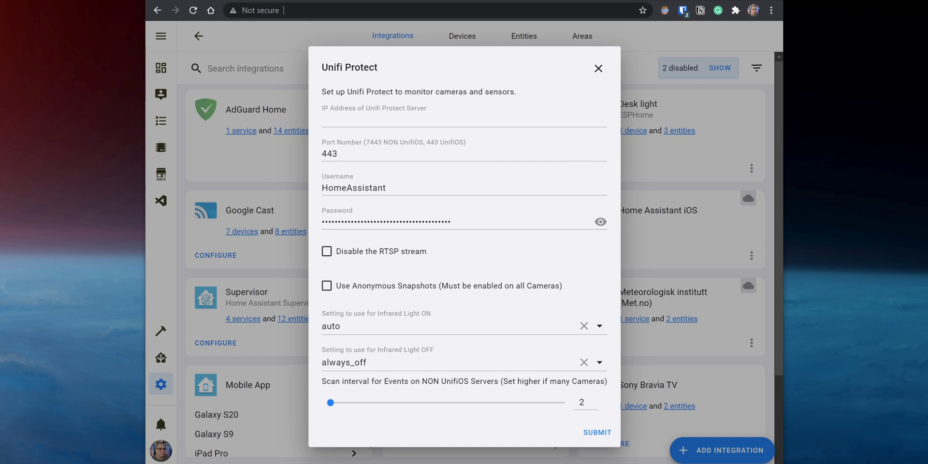
pyautogui.click(589, 439)
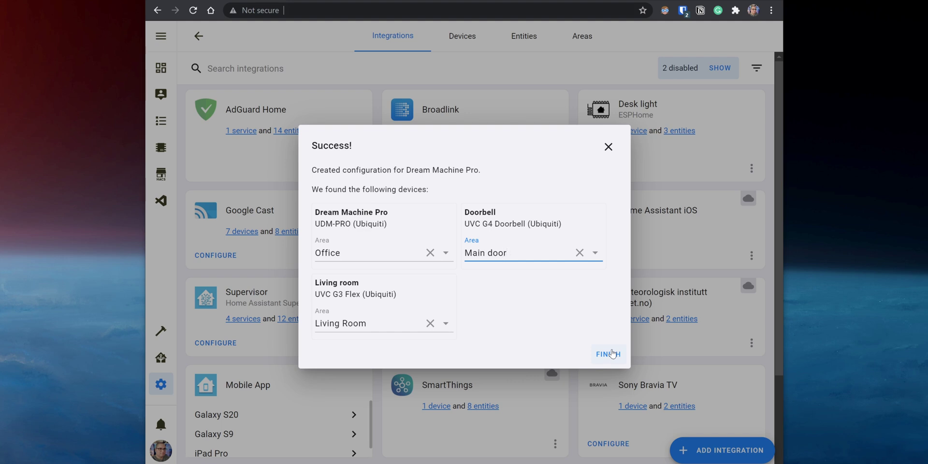
pyautogui.click(609, 354)
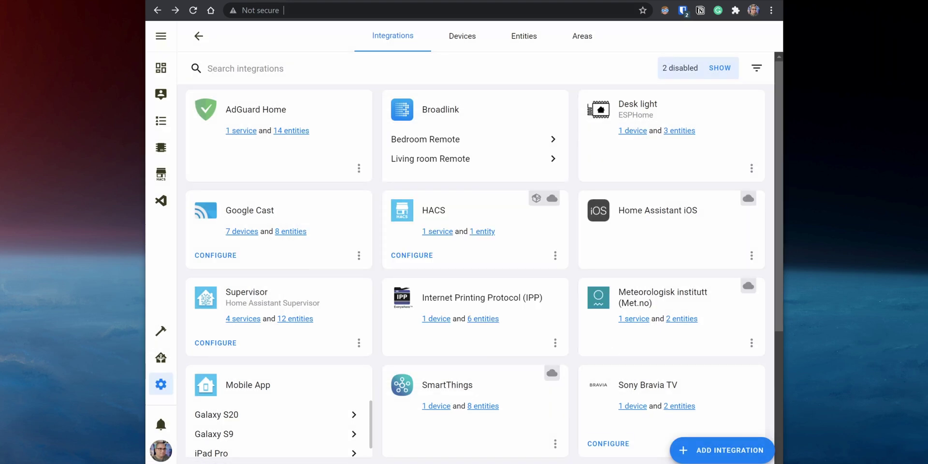
# Open the Doorbell device from the Unifi Protect integration and look through its entities
pyautogui.scroll(-4, 568, 422)
pyautogui.click(644, 303)
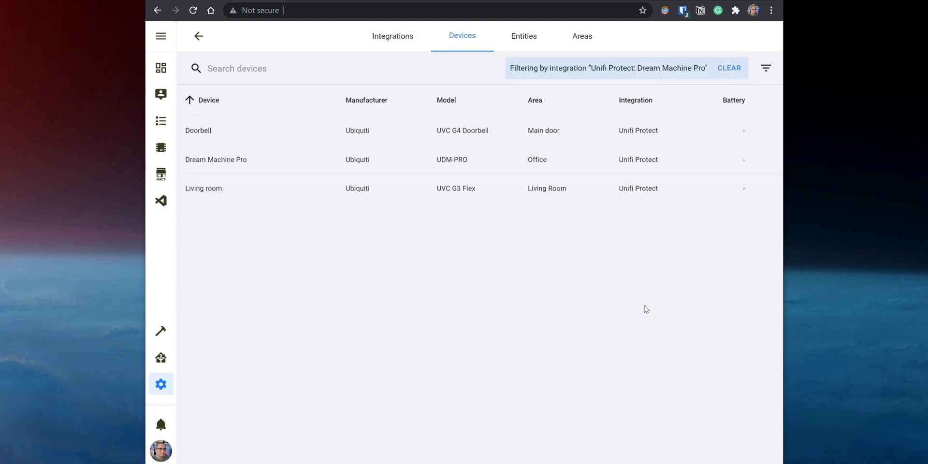
pyautogui.click(201, 132)
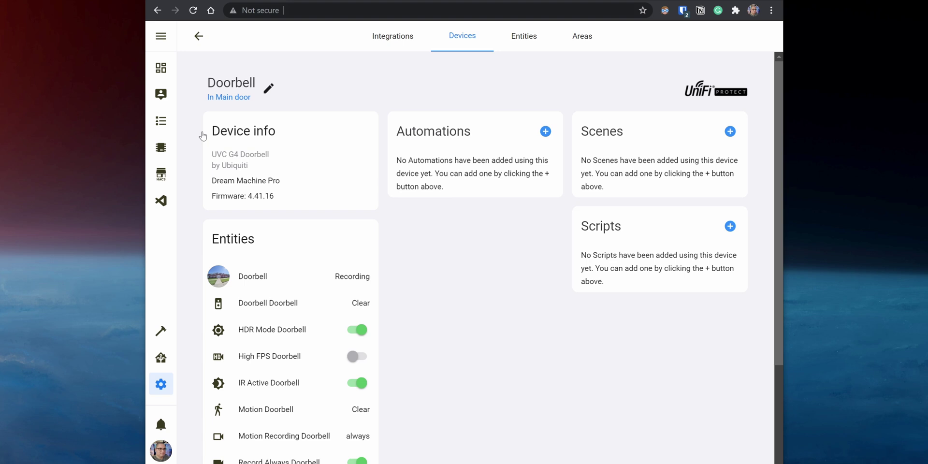
pyautogui.scroll(-3, 202, 136)
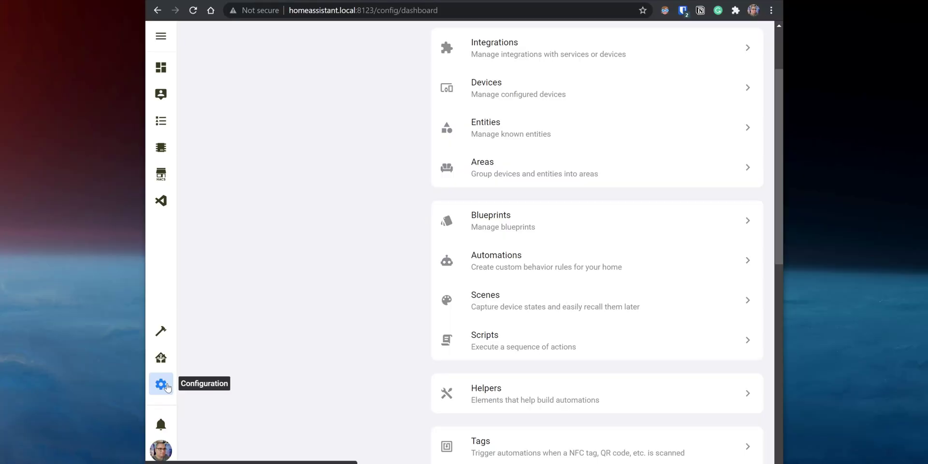
# Create a blank automation named 'Notify when Doorbell is Pressed' with a description
pyautogui.click(509, 265)
pyautogui.click(705, 449)
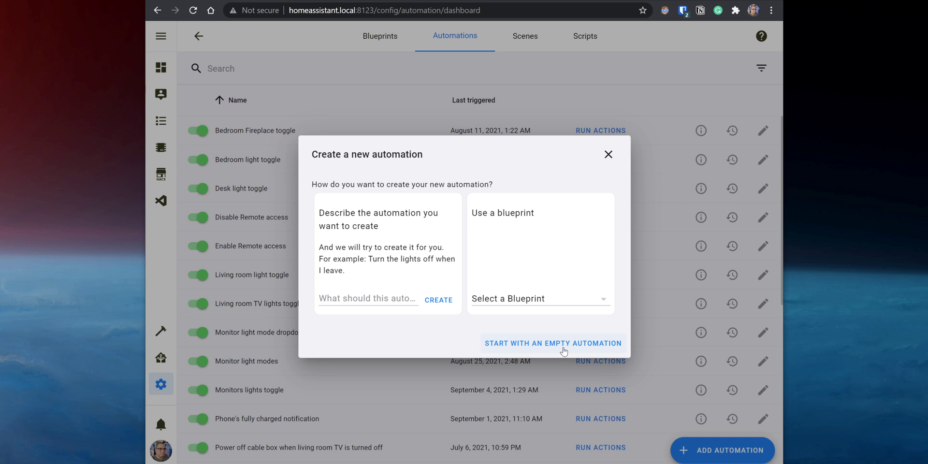
pyautogui.click(563, 349)
pyautogui.hotkey('ctrl', 'a')
pyautogui.press('BackSpace')
pyautogui.write('Notify when Doorbell is Pressed')
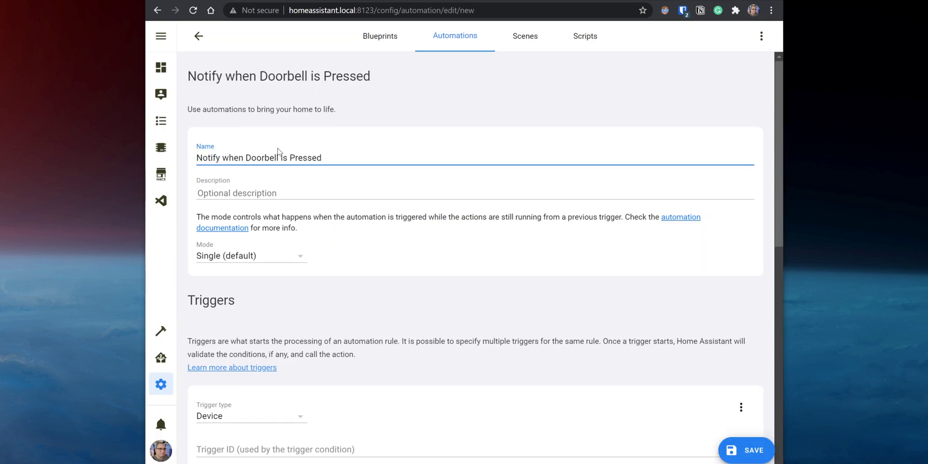
pyautogui.press('Tab')
pyautogui.write('Send notification when someone presses the doorbell.')
pyautogui.scroll(-5, 432, 284)
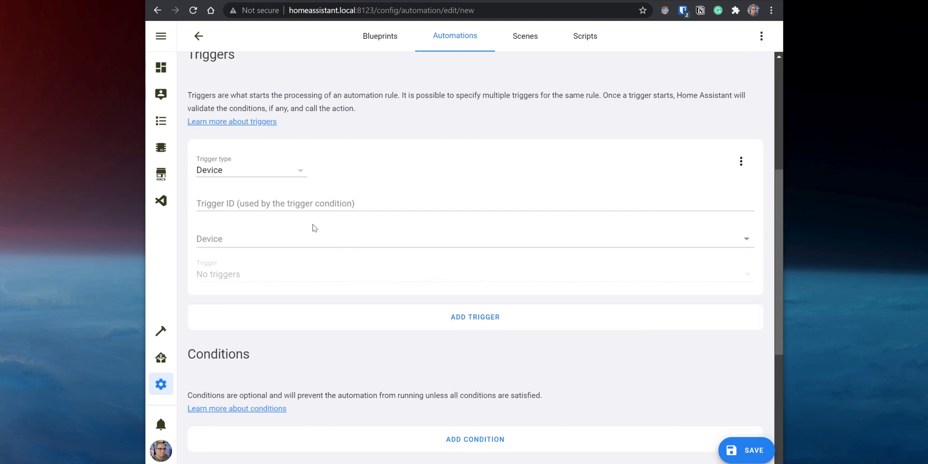
# Add an Event trigger for the unifiprotect_doorbell event type
pyautogui.click(285, 167)
pyautogui.click(261, 201)
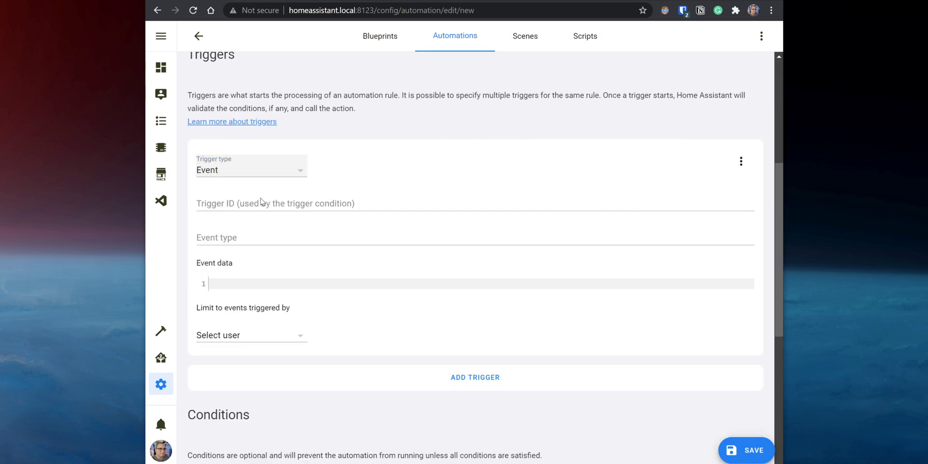
pyautogui.click(304, 235)
pyautogui.write('unifiprotect_doorbell')
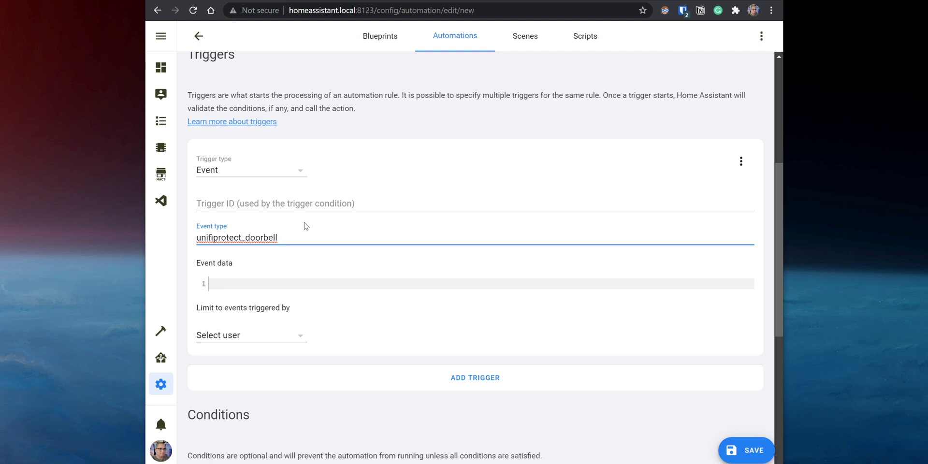
pyautogui.scroll(-6, 309, 225)
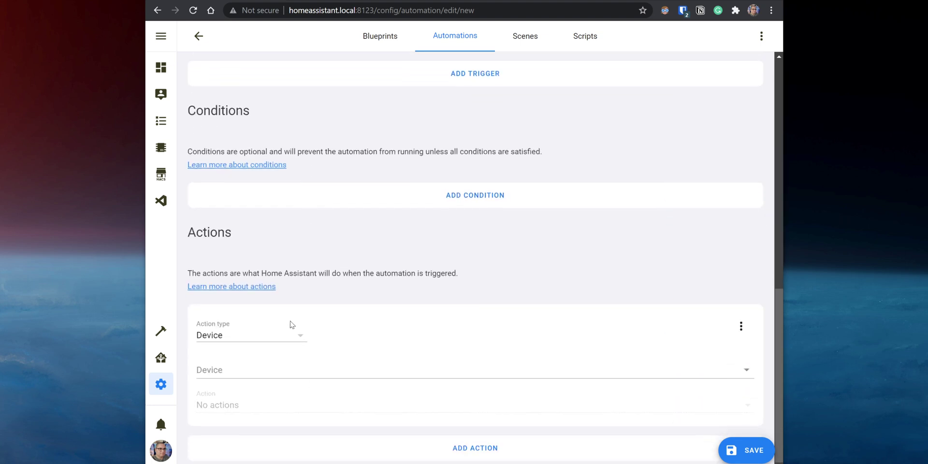
# Add a Camera: Take snapshot action targeting the Doorbell camera
pyautogui.click(297, 341)
pyautogui.click(287, 331)
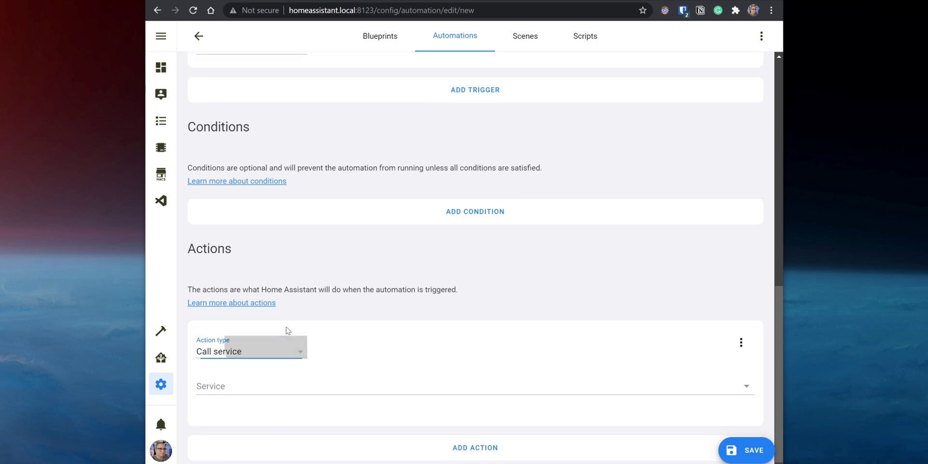
pyautogui.click(292, 384)
pyautogui.write('camera')
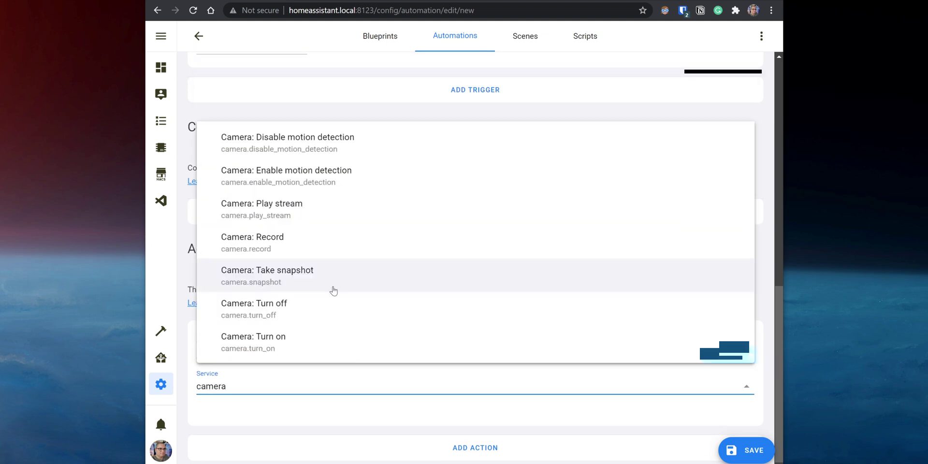
pyautogui.click(333, 290)
pyautogui.scroll(-2, 341, 276)
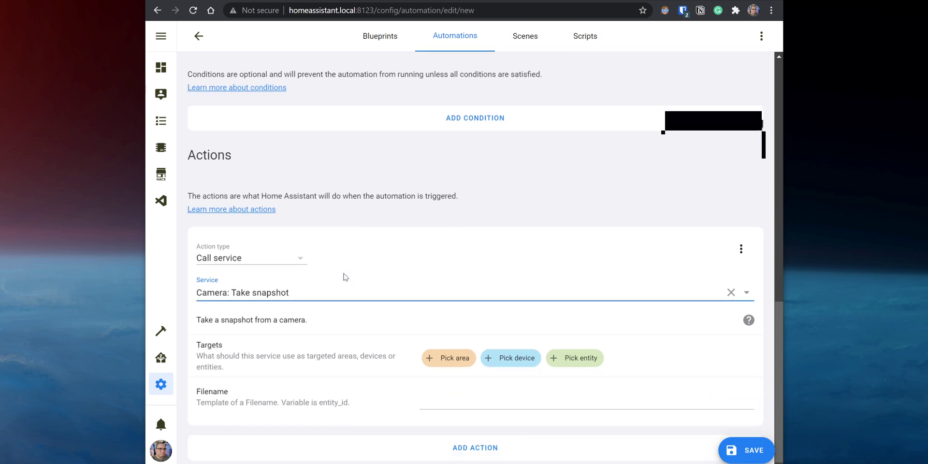
pyautogui.click(584, 362)
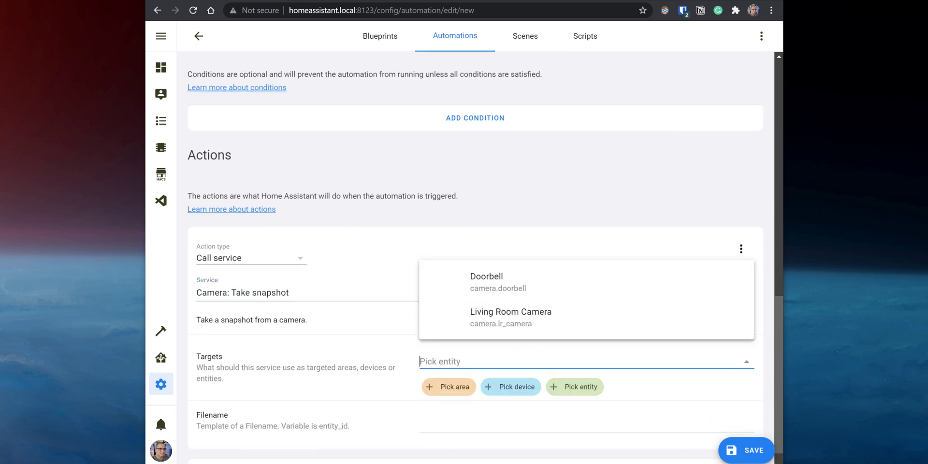
pyautogui.click(524, 283)
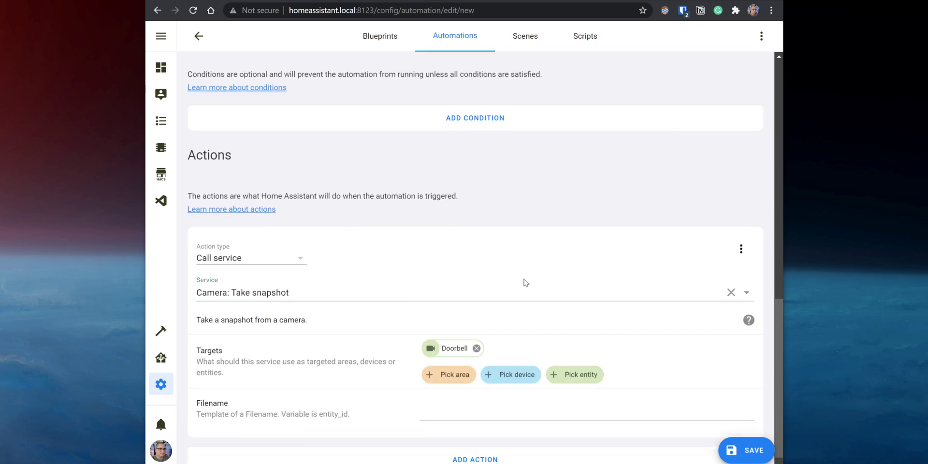
pyautogui.click(483, 415)
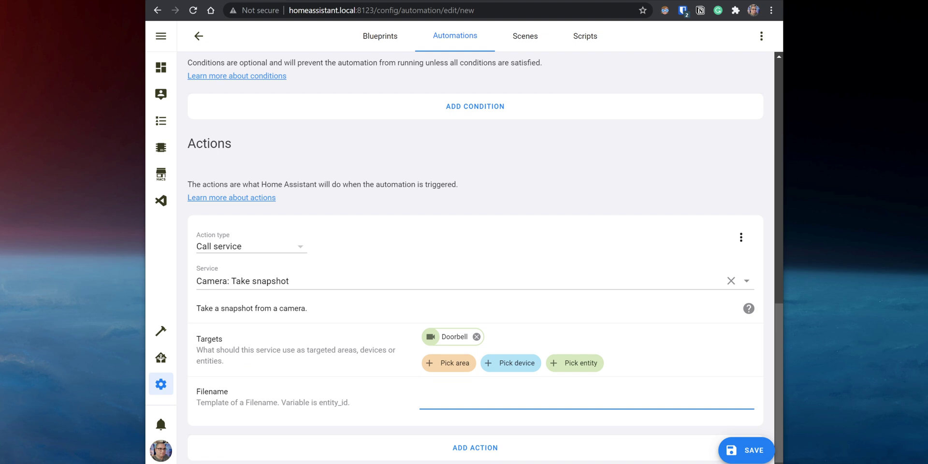
pyautogui.hotkey('alt', 'Tab')
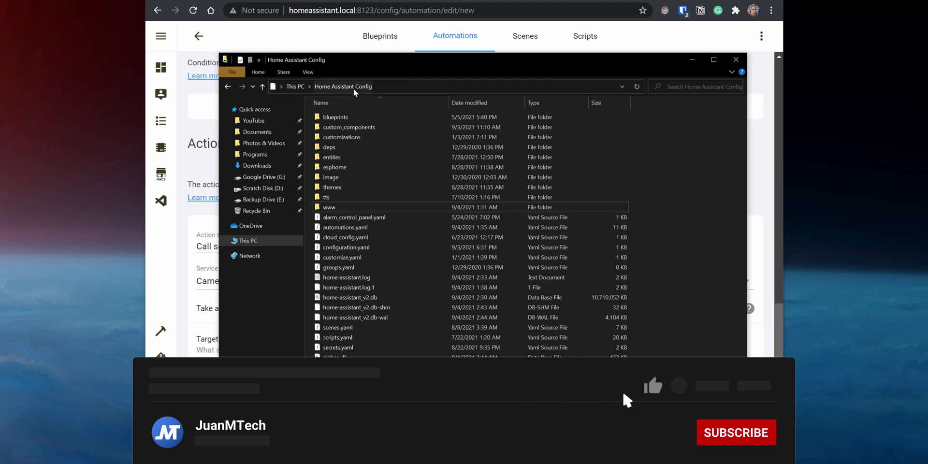
pyautogui.doubleClick(348, 207)
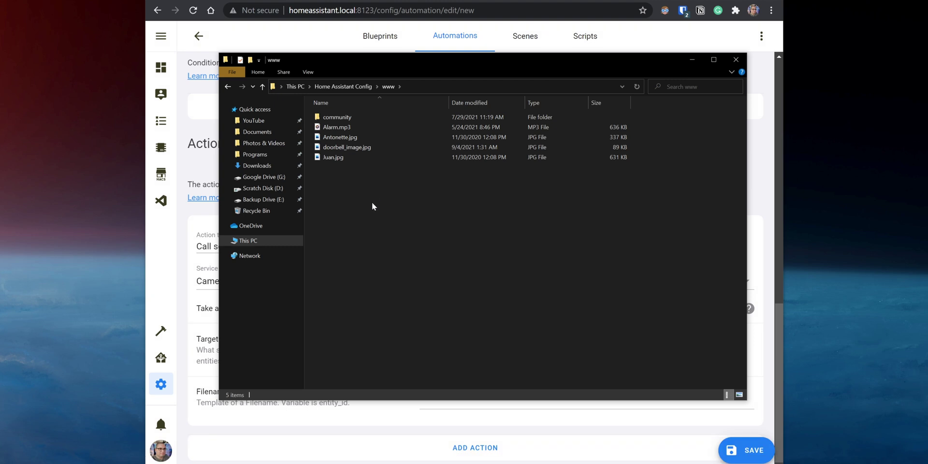
pyautogui.click(692, 59)
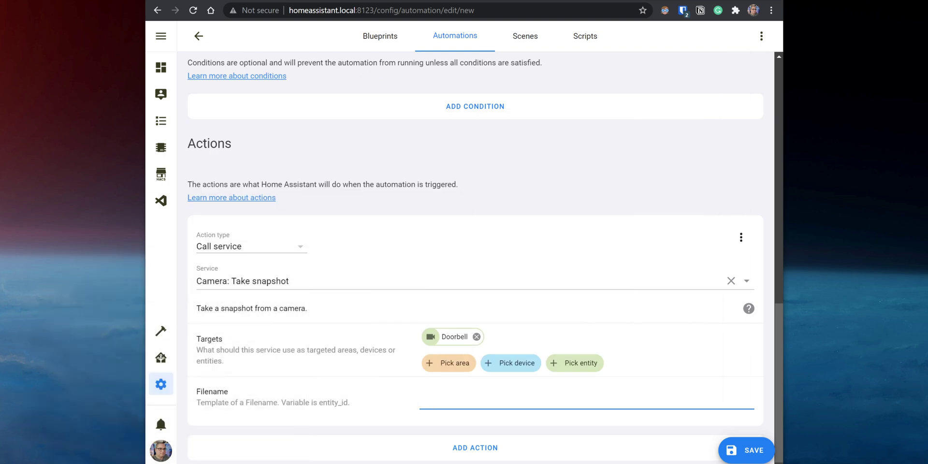
# Set the snapshot filename to /config/www/doorbell_image.jpg and add a second action
pyautogui.write('/config/www/doorbell_image.jpg')
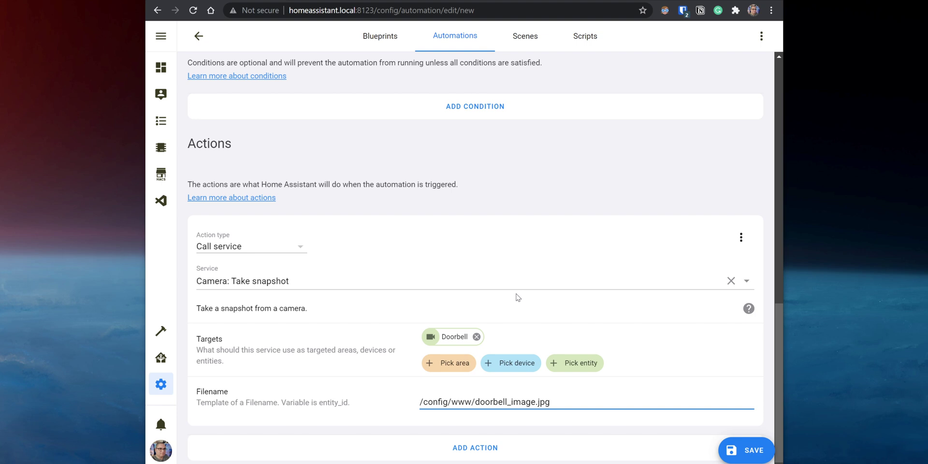
pyautogui.click(489, 452)
# Make the second action a notify service call to the mobile_app_galaxy_s20 phone
pyautogui.scroll(-3, 490, 451)
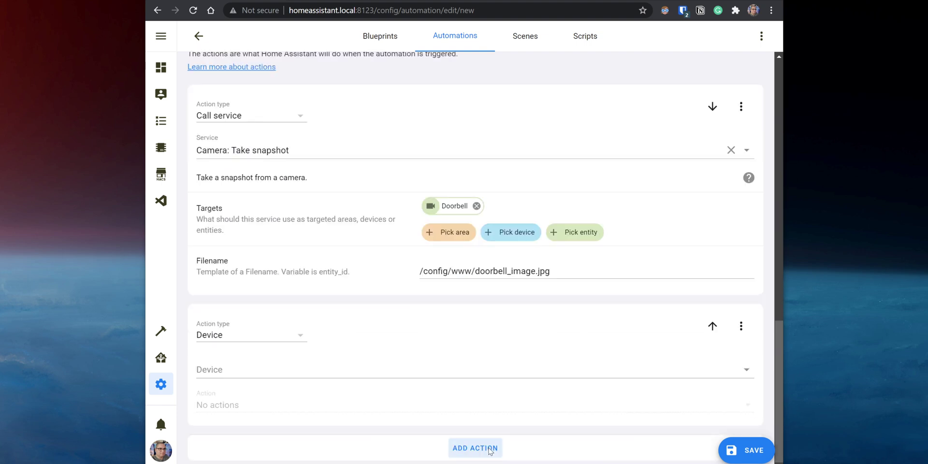
pyautogui.click(296, 341)
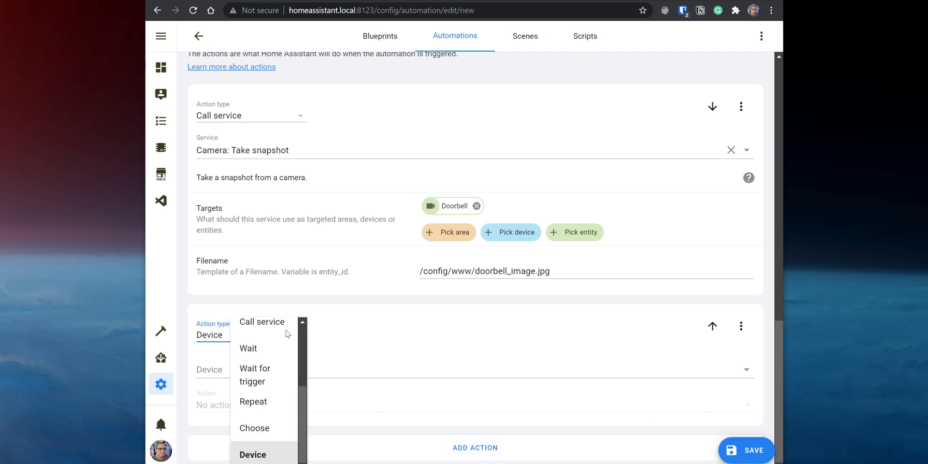
pyautogui.click(283, 327)
pyautogui.click(475, 386)
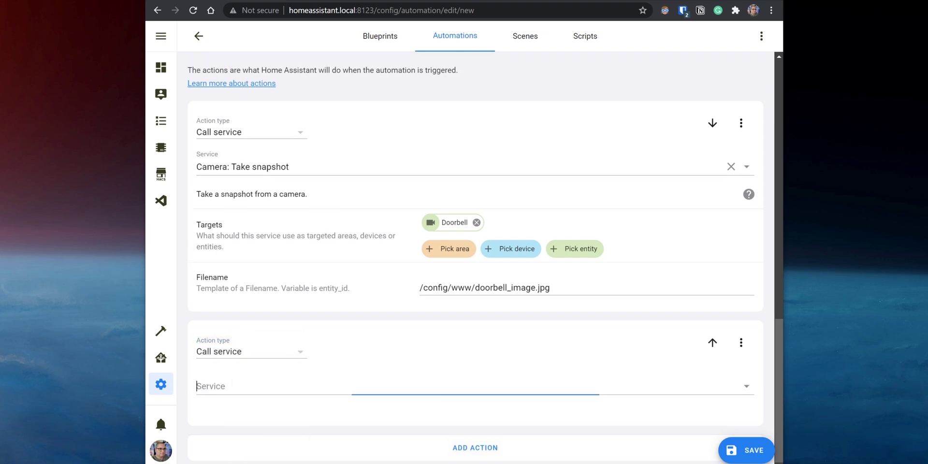
pyautogui.write('notif')
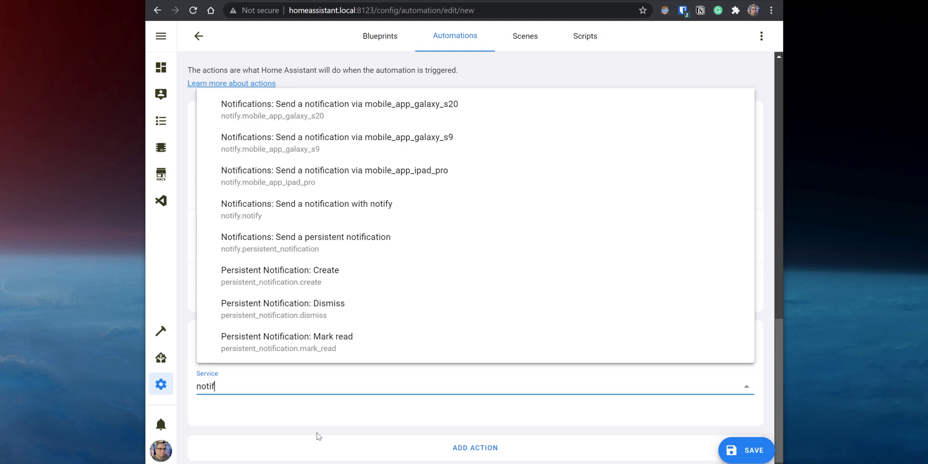
pyautogui.click(477, 109)
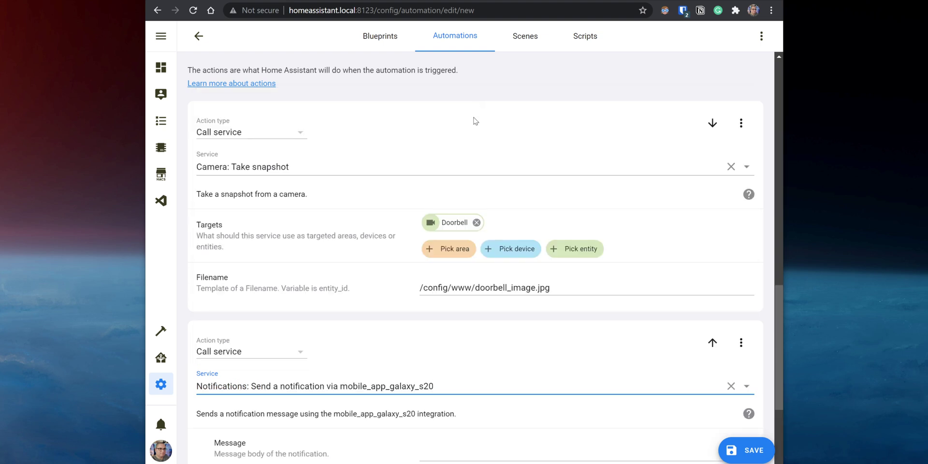
# Set the notification message to 'There is someone at the door' and title 'Doorbell pressed'
pyautogui.scroll(-4, 472, 118)
pyautogui.click(421, 277)
pyautogui.write('There is someone at the door')
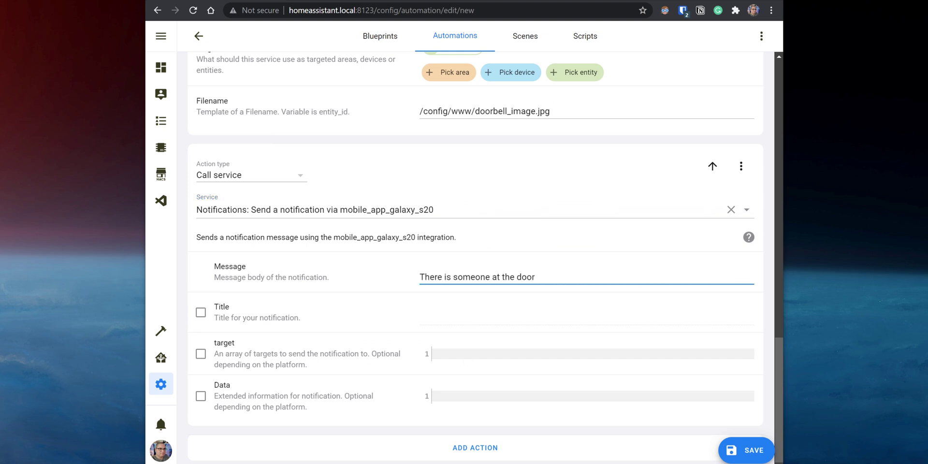
pyautogui.click(200, 313)
pyautogui.click(473, 327)
pyautogui.write('Doorbell pressed')
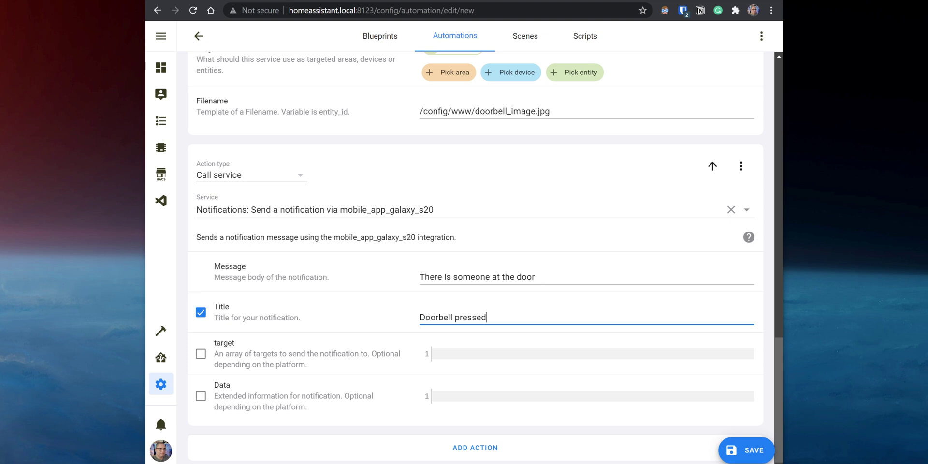
# Enable notification data with image: /local/doorbell_image.jpg
pyautogui.click(201, 395)
pyautogui.click(483, 395)
pyautogui.write('image: /local/doorbell_image.jpg')
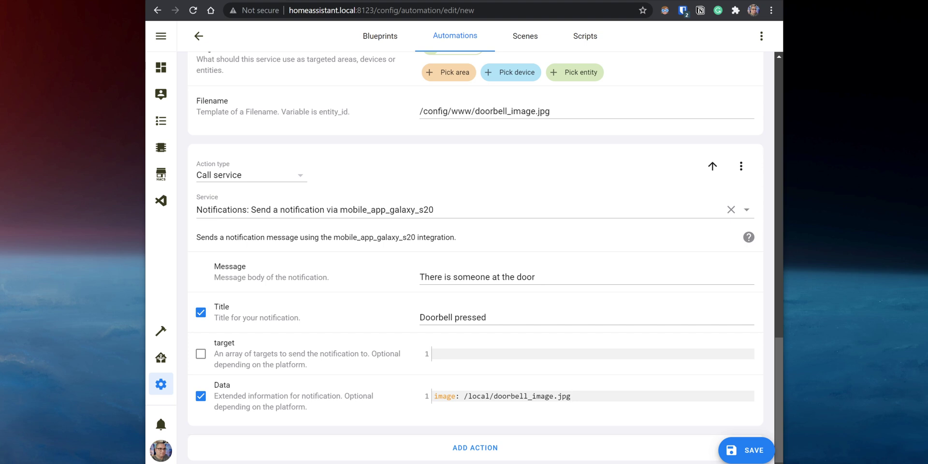
pyautogui.press('Return')
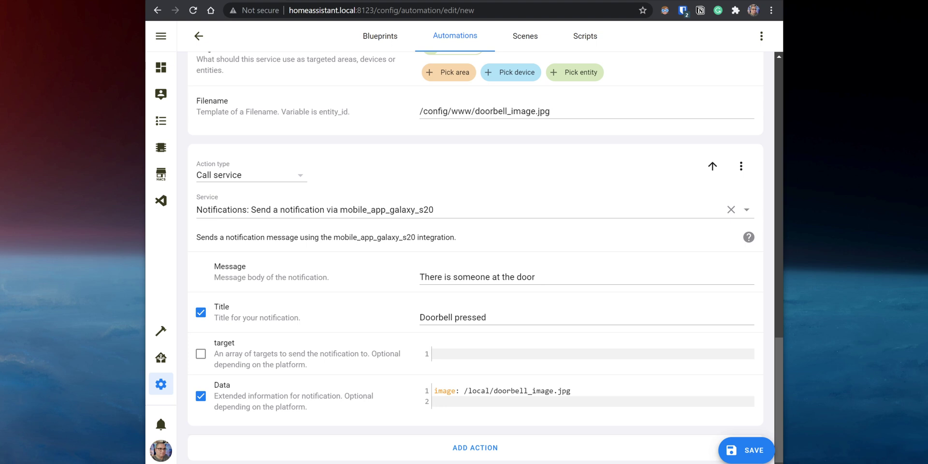
# Add clickAction app://com.ubnt.unifi.protect, ttl: 0, priority: high and group: doorbell-pressed to the data
pyautogui.write('clickAction: app://com.ubnt.unifi.protect')
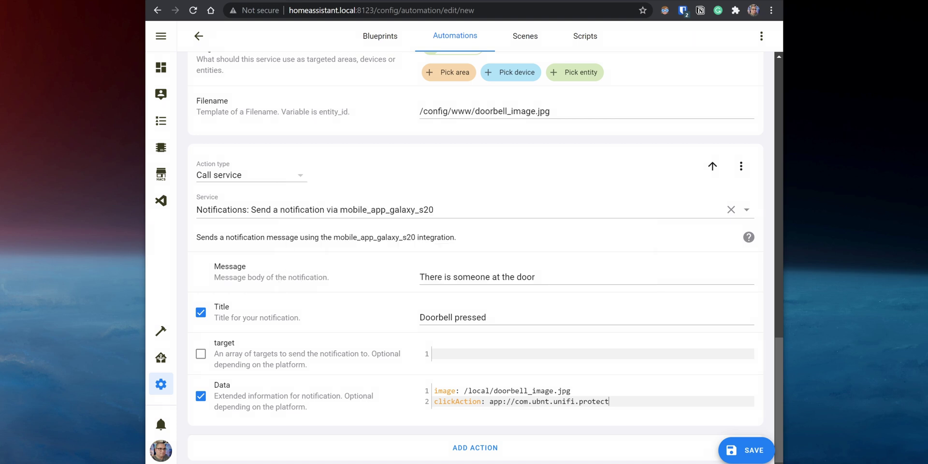
pyautogui.press('Return')
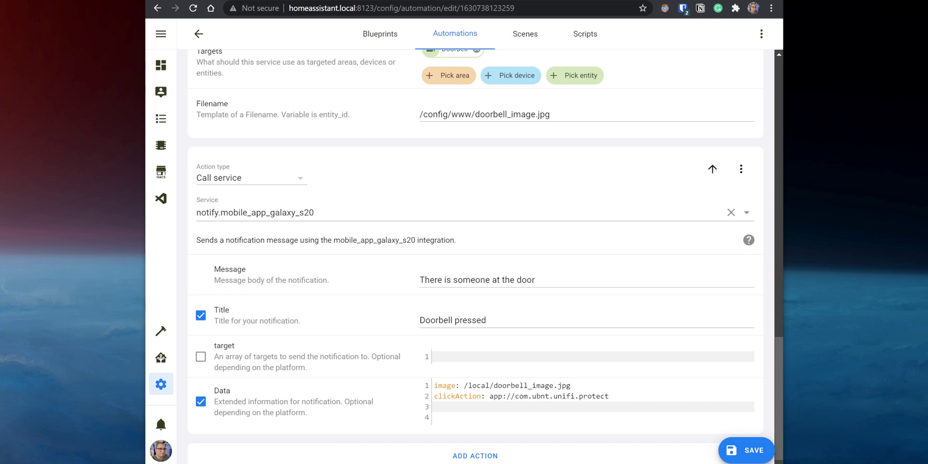
pyautogui.write('ttl: 0 priority: high')
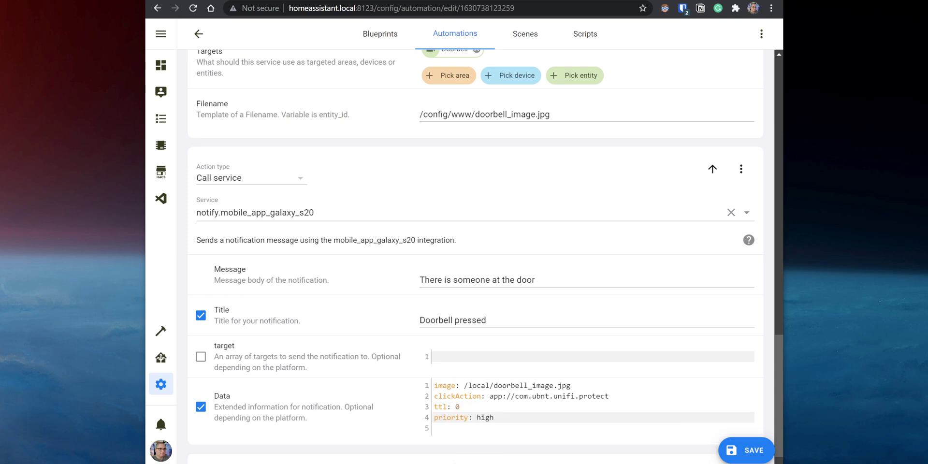
pyautogui.press('Return')
pyautogui.write('group: doorbell-pressed')
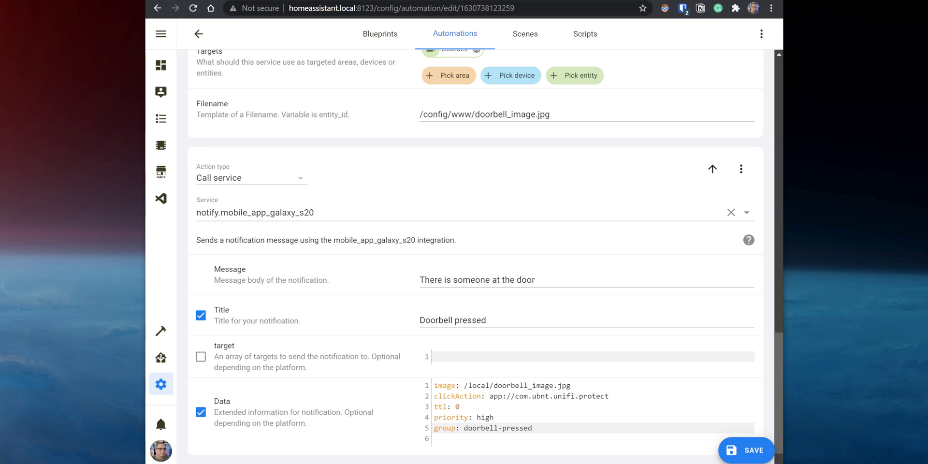
pyautogui.scroll(-1, 761, 434)
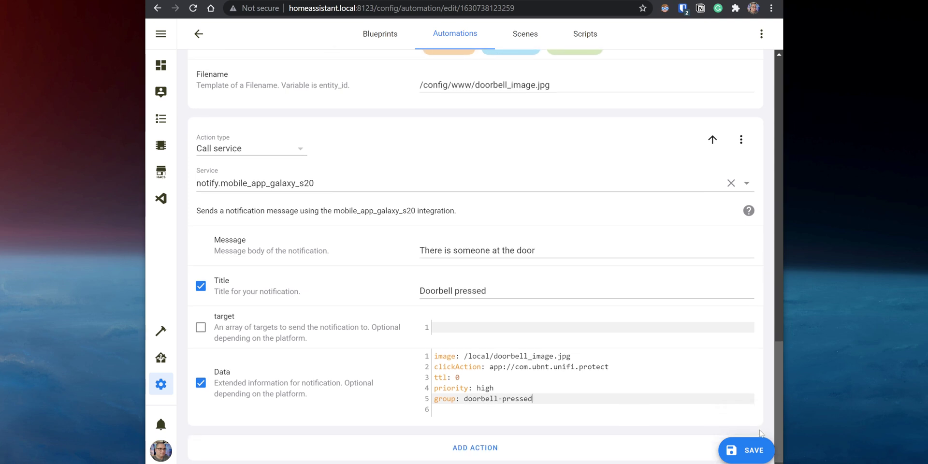
# Save the doorbell automation and start a new empty automation from the Automations list
pyautogui.click(746, 450)
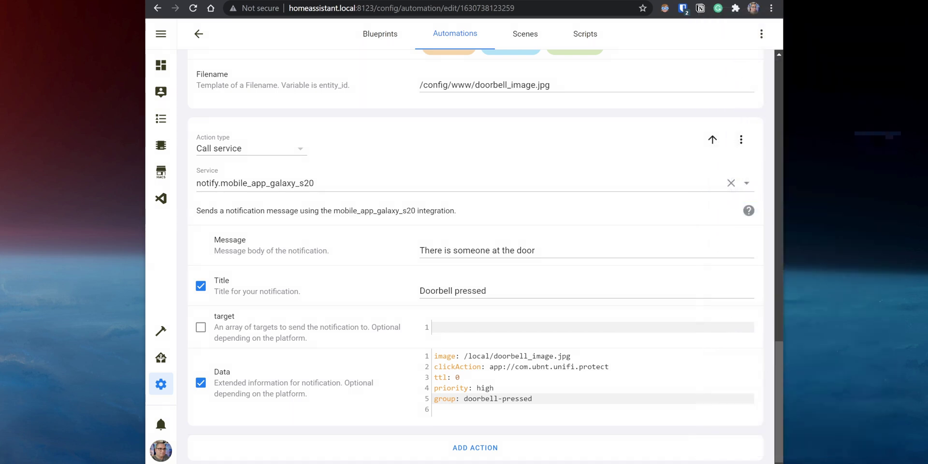
pyautogui.click(455, 34)
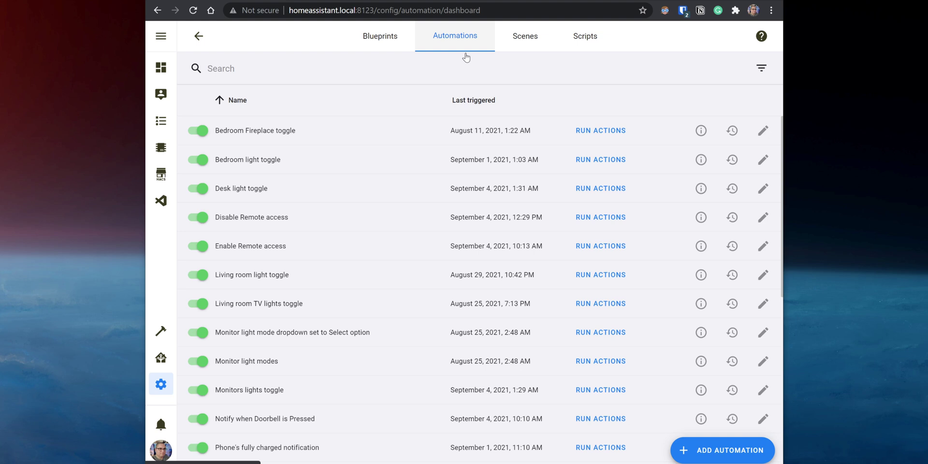
pyautogui.click(730, 455)
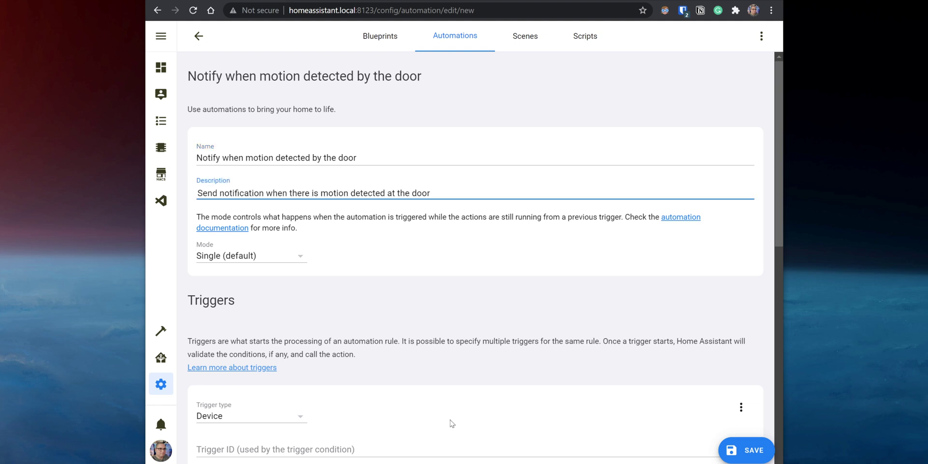
# Add a State trigger on binary_sensor.doorbell_motion changing from off to on
pyautogui.scroll(-6, 450, 422)
pyautogui.click(265, 140)
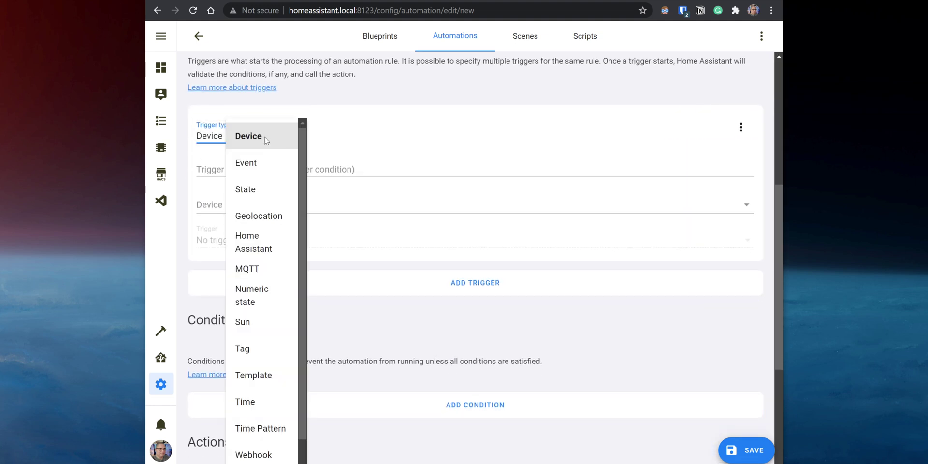
pyautogui.click(261, 186)
pyautogui.click(260, 199)
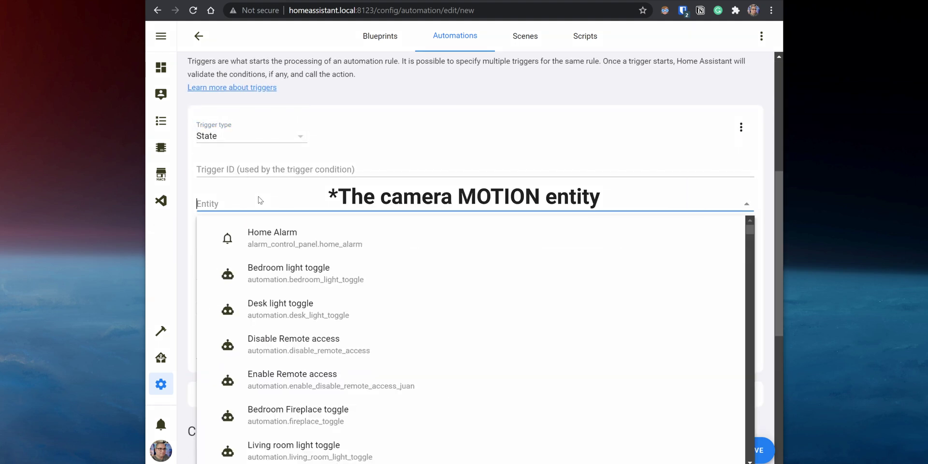
pyautogui.write('doorbell')
pyautogui.click(311, 314)
pyautogui.click(290, 272)
pyautogui.write('off')
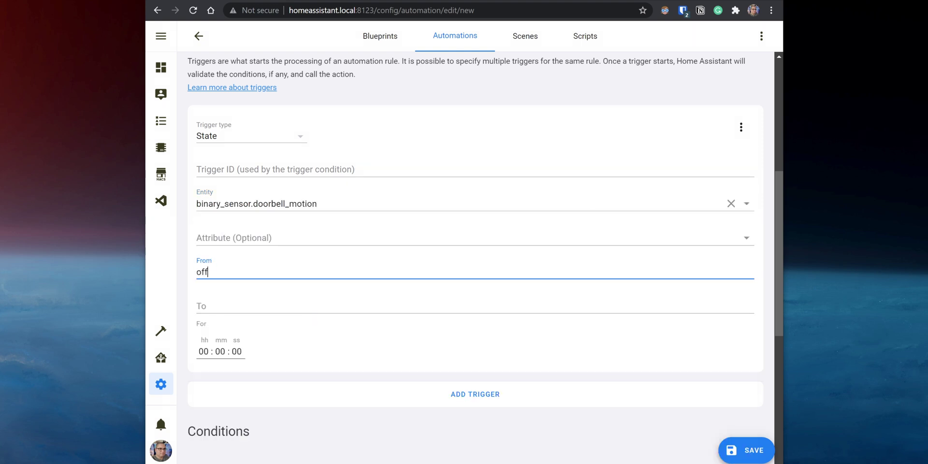
pyautogui.press('Tab')
pyautogui.write('on')
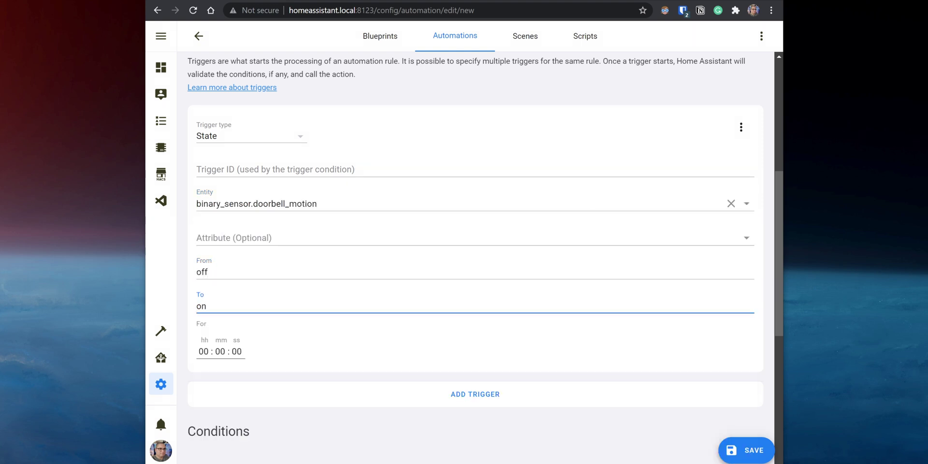
pyautogui.scroll(-6, 388, 340)
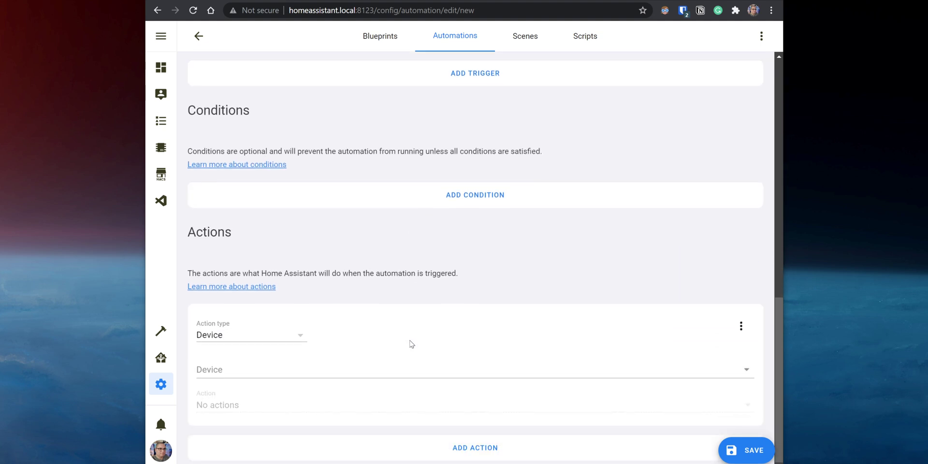
# Add a Camera: Take snapshot action on the Doorbell camera, saving to /config/www/doorbell_motion_image.jpg
pyautogui.click(296, 340)
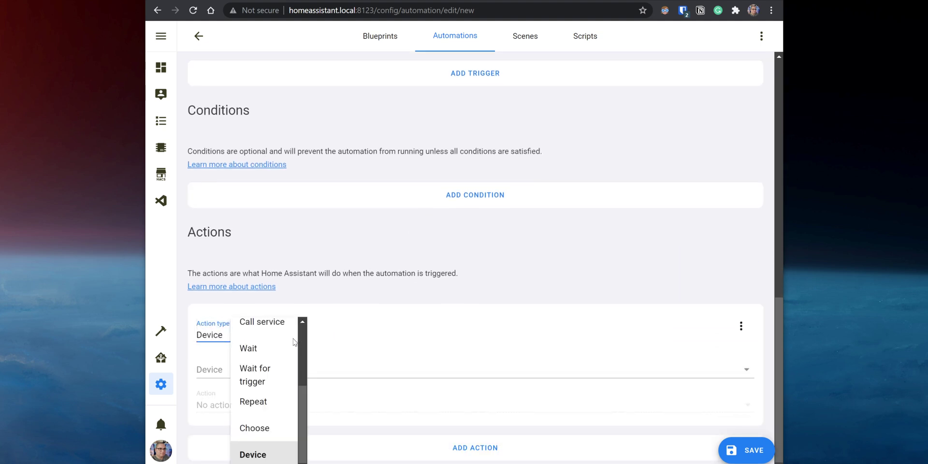
pyautogui.click(262, 321)
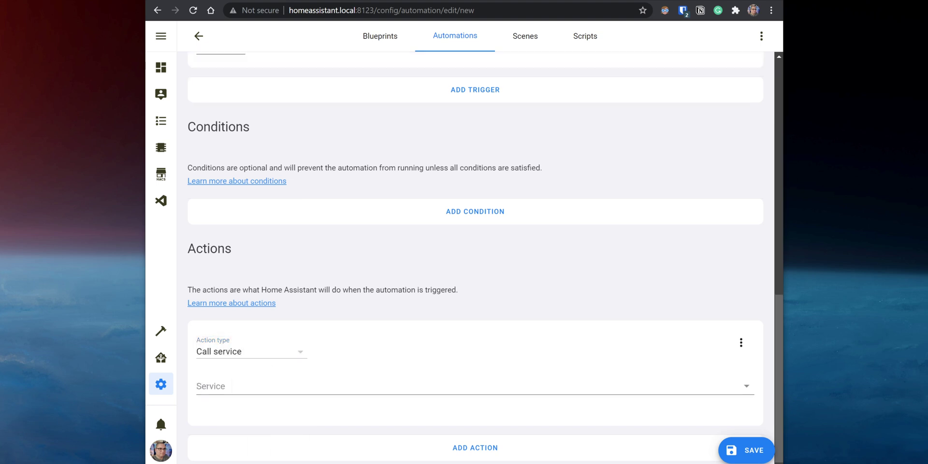
pyautogui.click(306, 382)
pyautogui.write('camera')
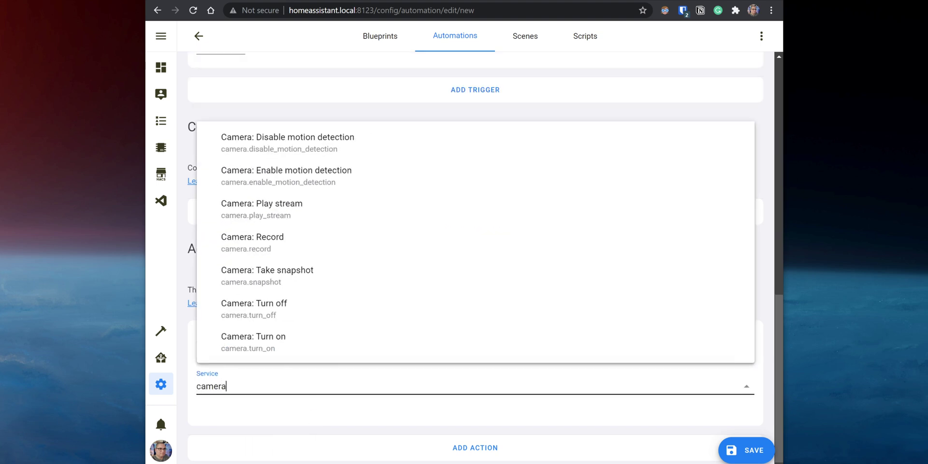
pyautogui.click(366, 279)
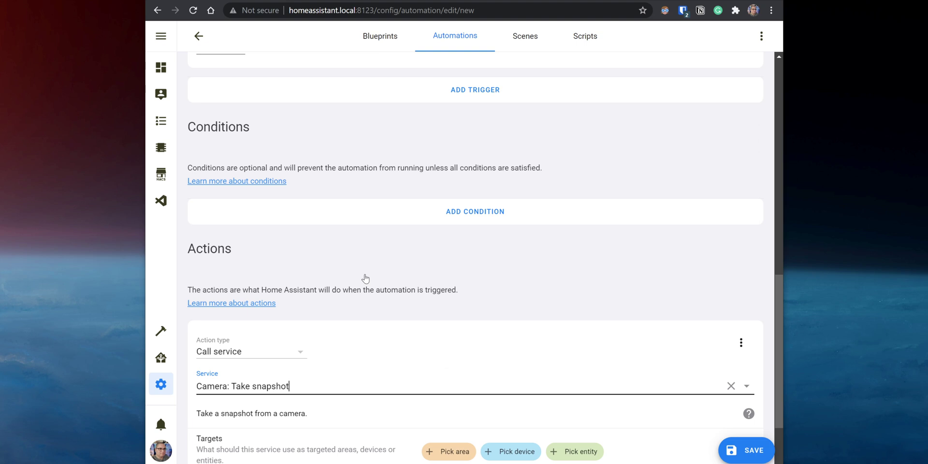
pyautogui.scroll(-2, 365, 278)
pyautogui.click(600, 360)
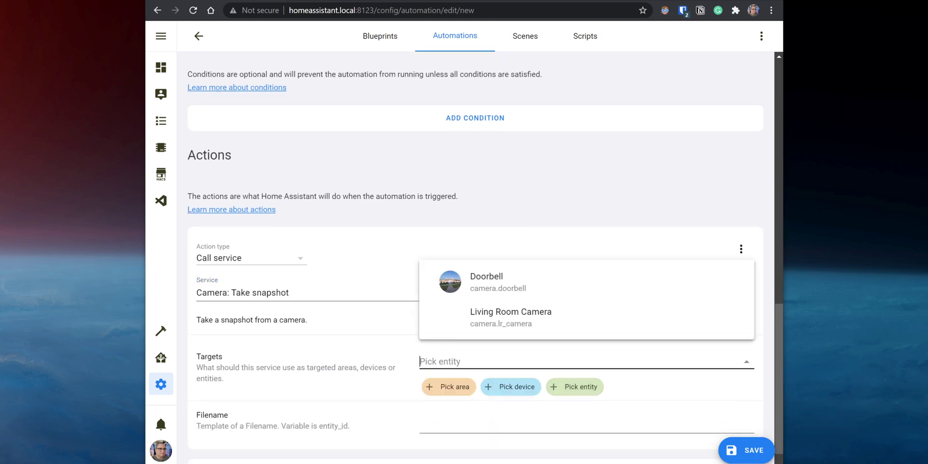
pyautogui.click(539, 288)
pyautogui.press('Tab')
pyautogui.scroll(-1, 539, 288)
pyautogui.write('/config/www/doorbell_motion_image.jpg')
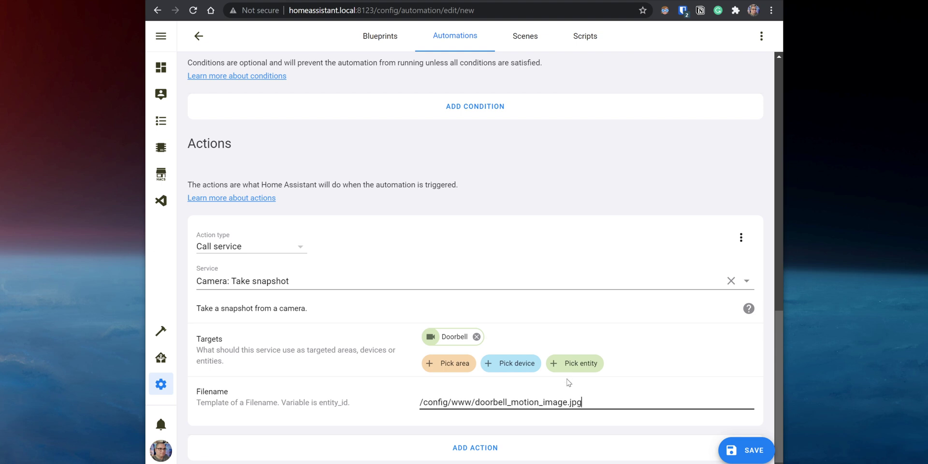
# Add a notify.mobile_app_galaxy_s20 action whose data attaches the motion snapshot image
pyautogui.click(527, 447)
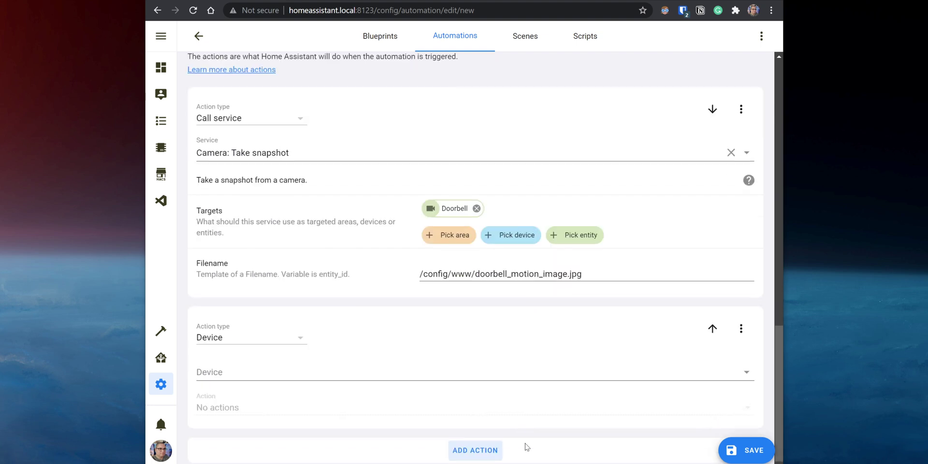
pyautogui.click(289, 335)
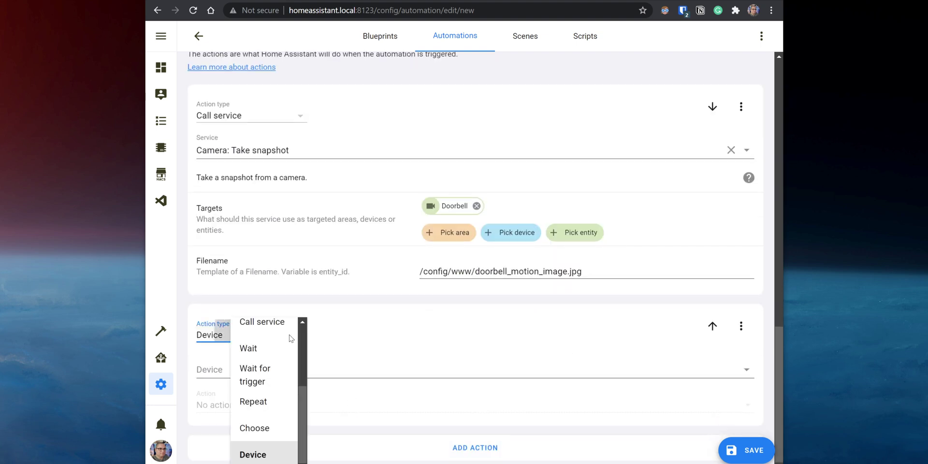
pyautogui.click(286, 331)
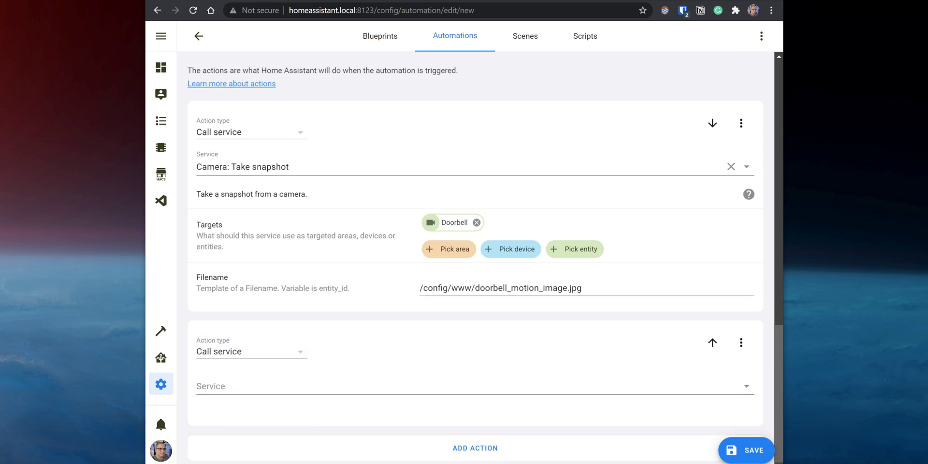
pyautogui.click(435, 386)
pyautogui.write('notif')
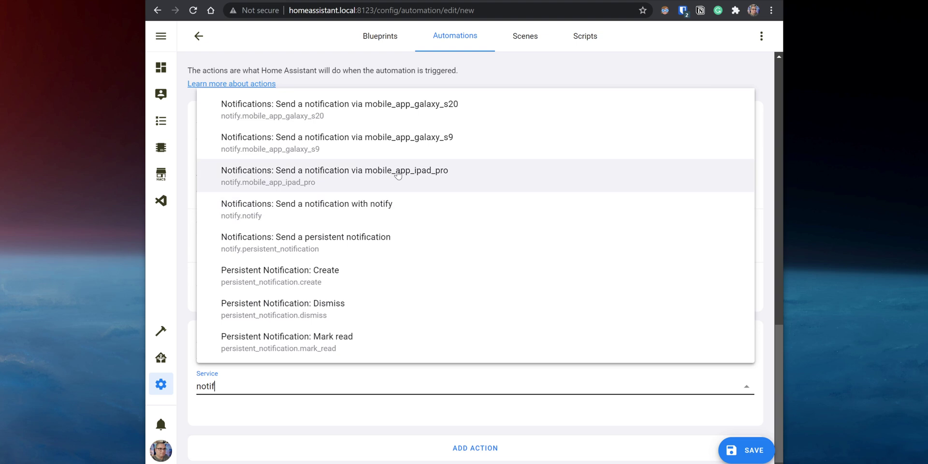
pyautogui.click(452, 114)
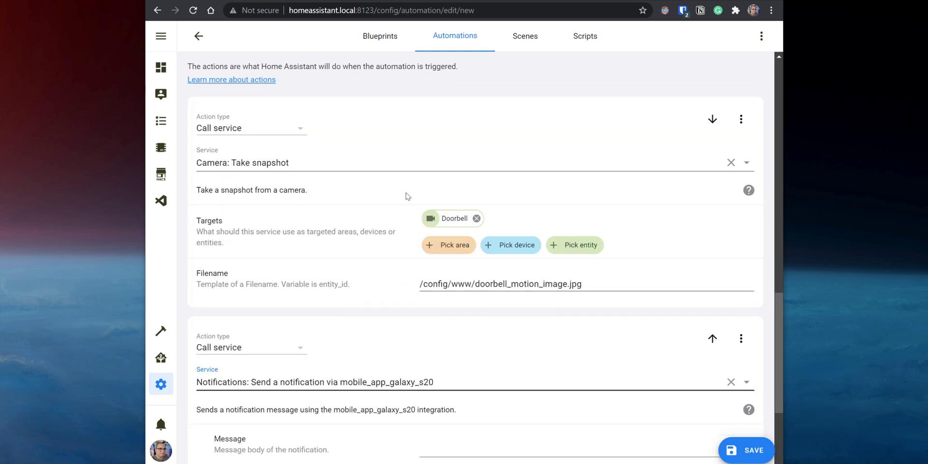
pyautogui.scroll(-3, 435, 154)
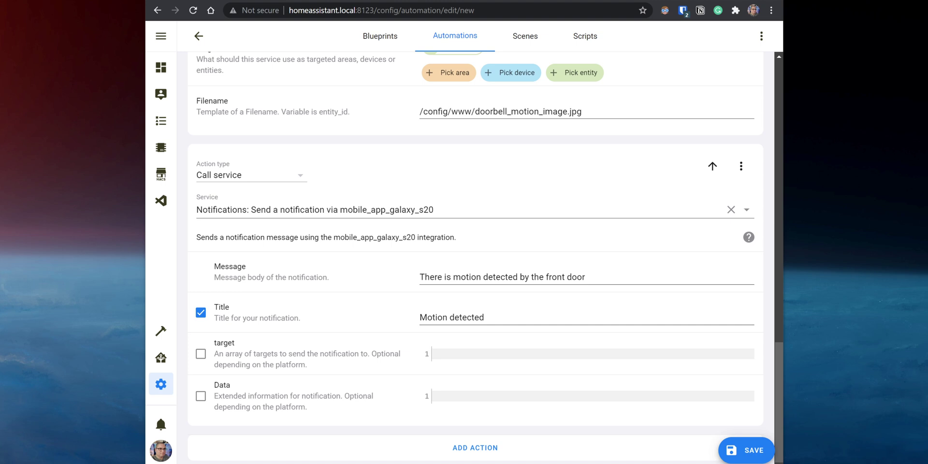
pyautogui.click(201, 396)
pyautogui.write('image: /local/doorbell_motion_image.jpg')
pyautogui.press('Return')
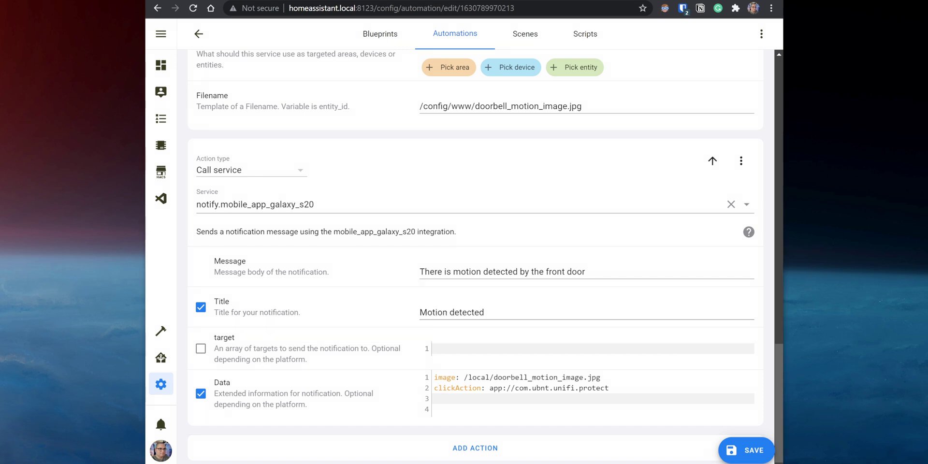
# Add ttl 0, priority high and group doorbell-motion to the notification data
pyautogui.write('ttl: 0 priority: high')
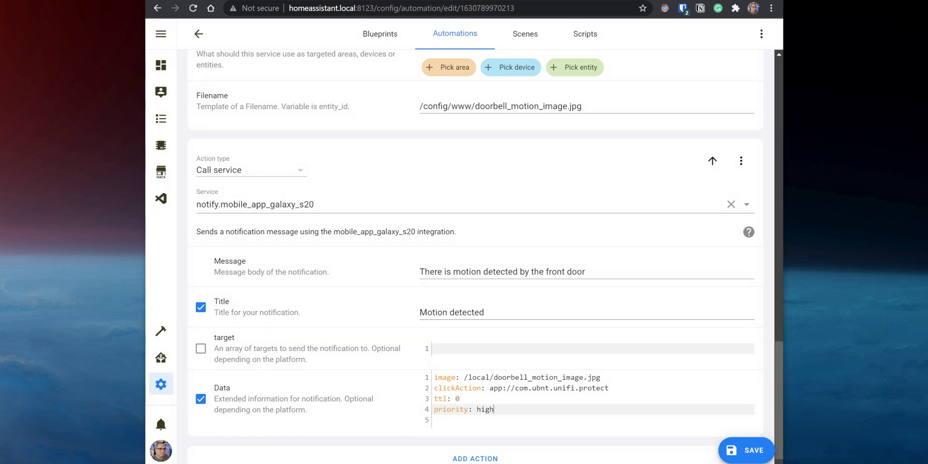
pyautogui.press('Return')
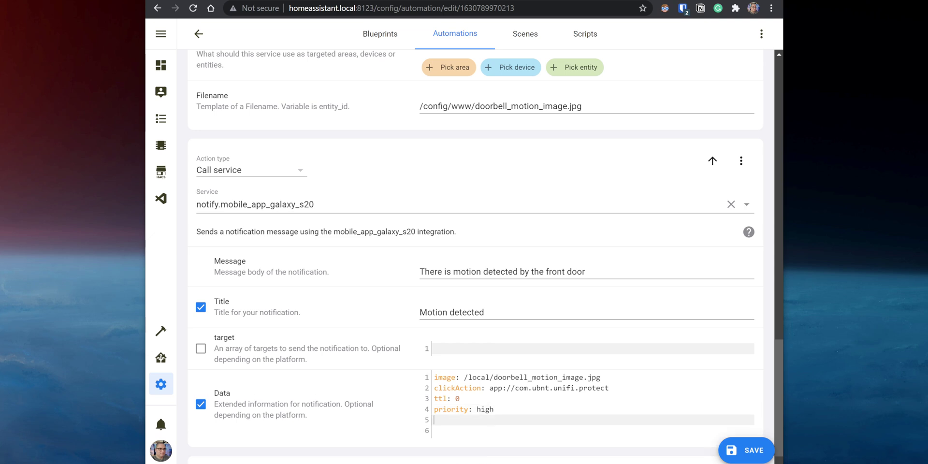
pyautogui.write('group: doorbell-motion')
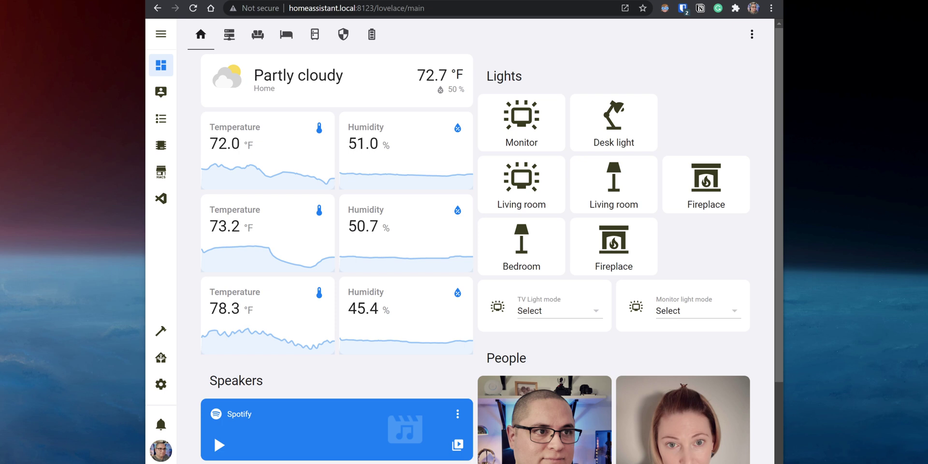
pyautogui.click(161, 385)
# Create a Toggle helper named 'Living Room Camera Privacy Mode' with icon hass:camera-off
pyautogui.click(508, 408)
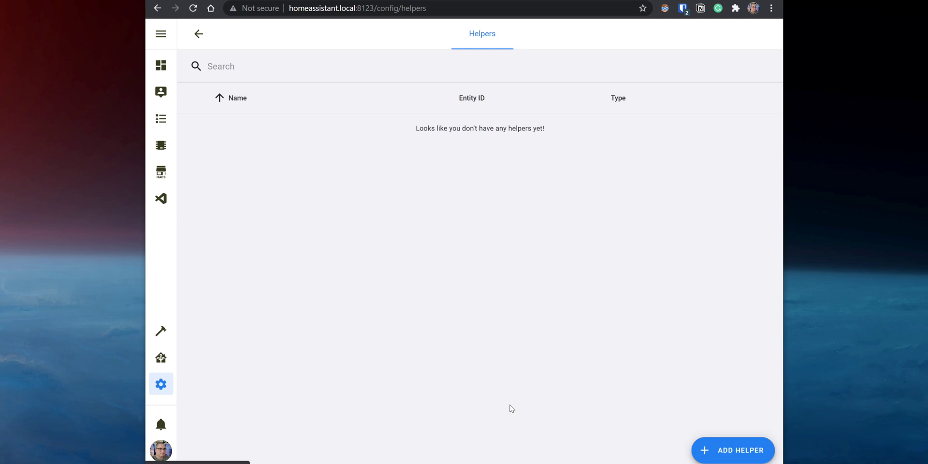
pyautogui.click(725, 454)
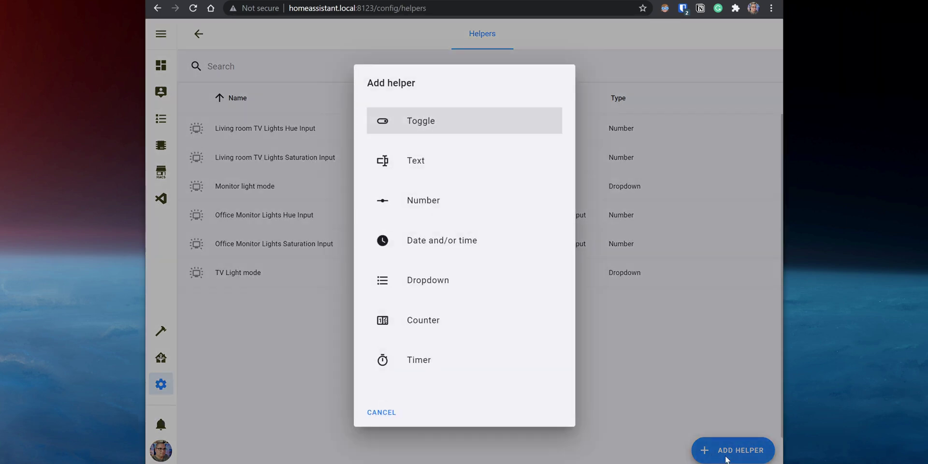
pyautogui.click(463, 120)
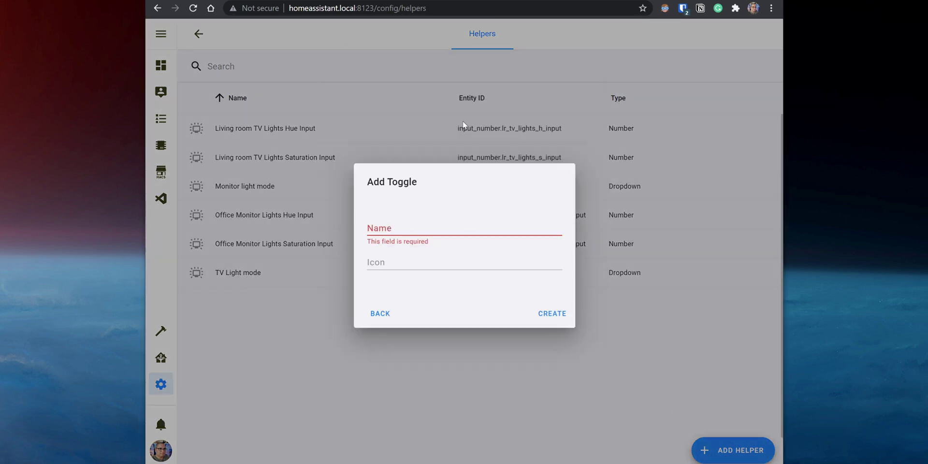
pyautogui.write('Living Room Camera Privacy Mode')
pyautogui.press('Tab')
pyautogui.write('hass:camera-off')
pyautogui.click(553, 314)
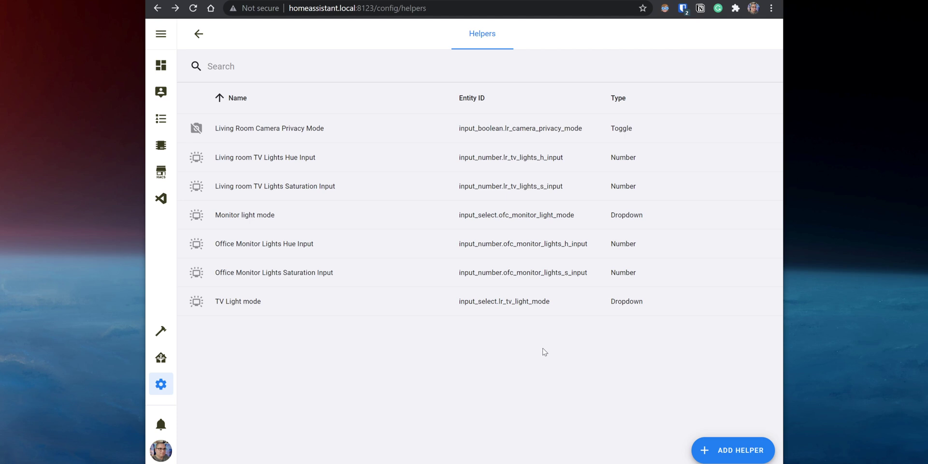
pyautogui.click(198, 33)
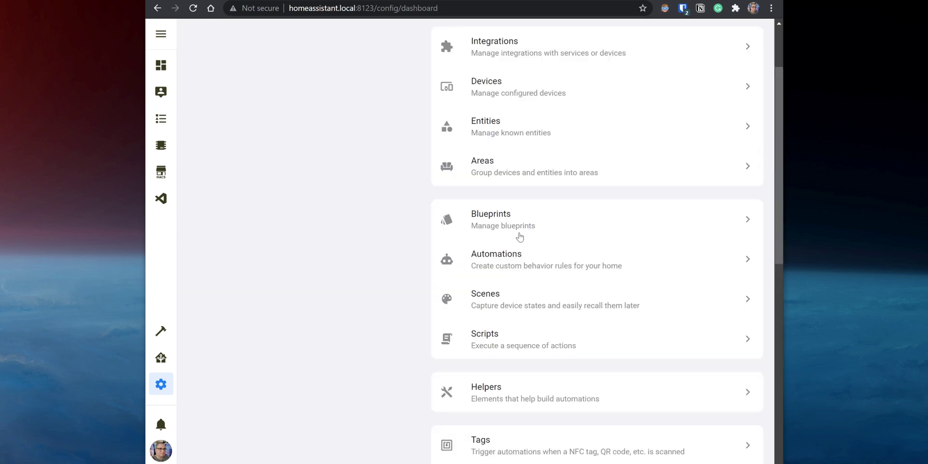
# Start an empty automation triggered when input_boolean.lr_camera_privacy_mode changes to on
pyautogui.click(577, 270)
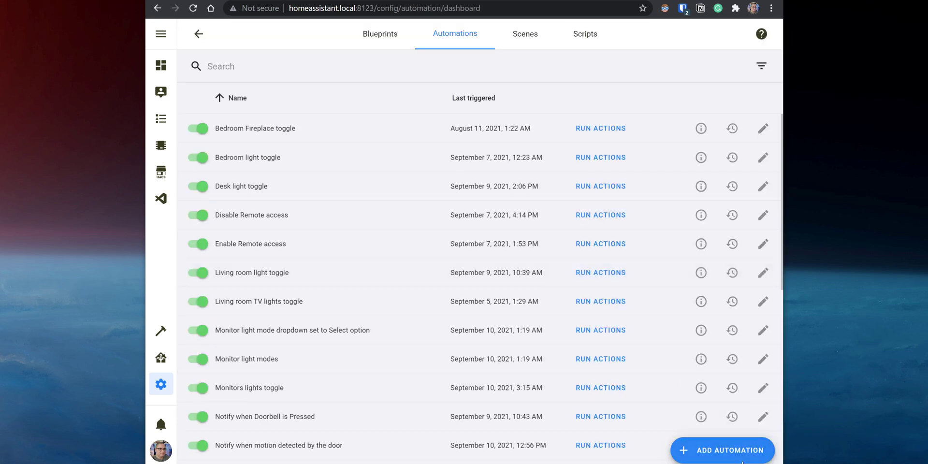
pyautogui.click(722, 450)
pyautogui.click(576, 343)
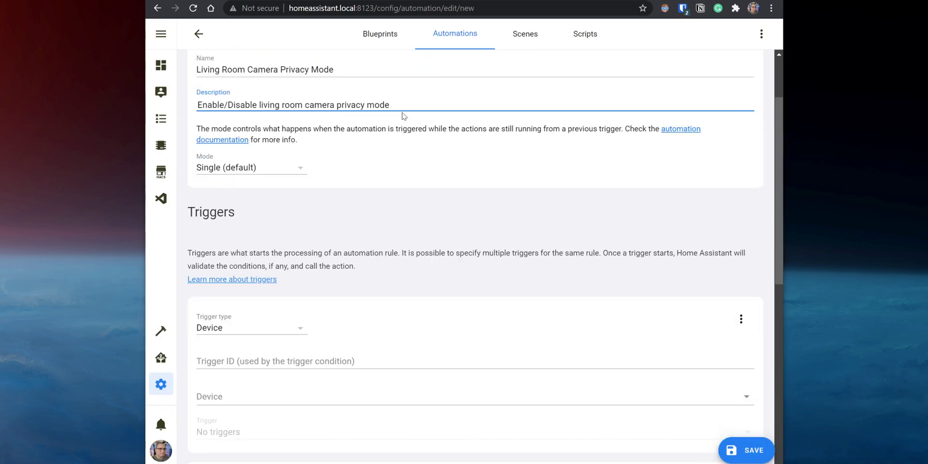
pyautogui.scroll(-5, 404, 118)
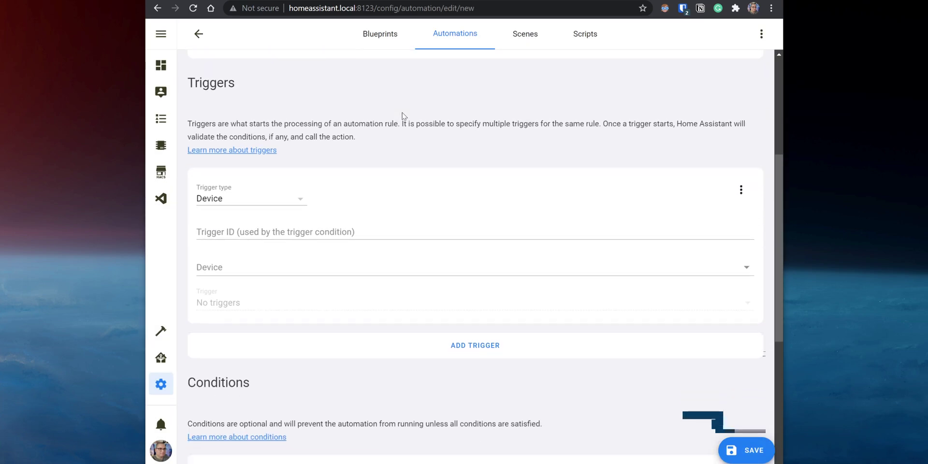
pyautogui.click(286, 193)
pyautogui.click(273, 252)
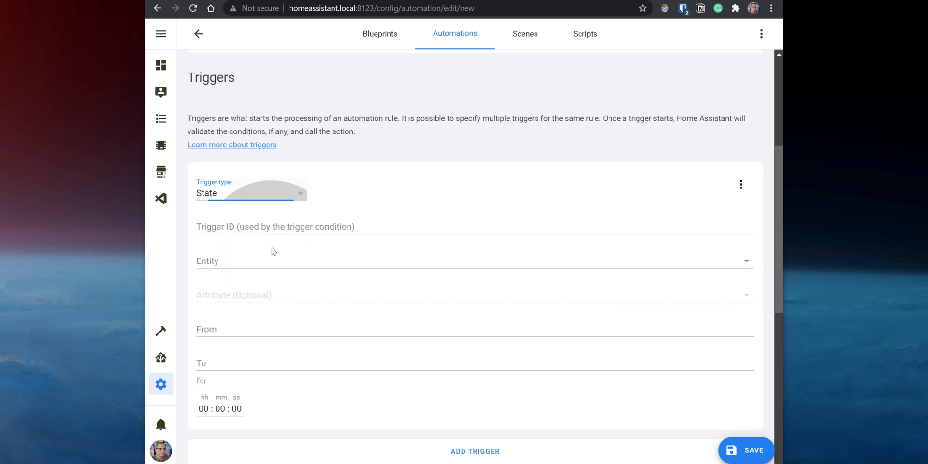
pyautogui.click(278, 257)
pyautogui.write('input_boolean.lr_camera_privacy_mode')
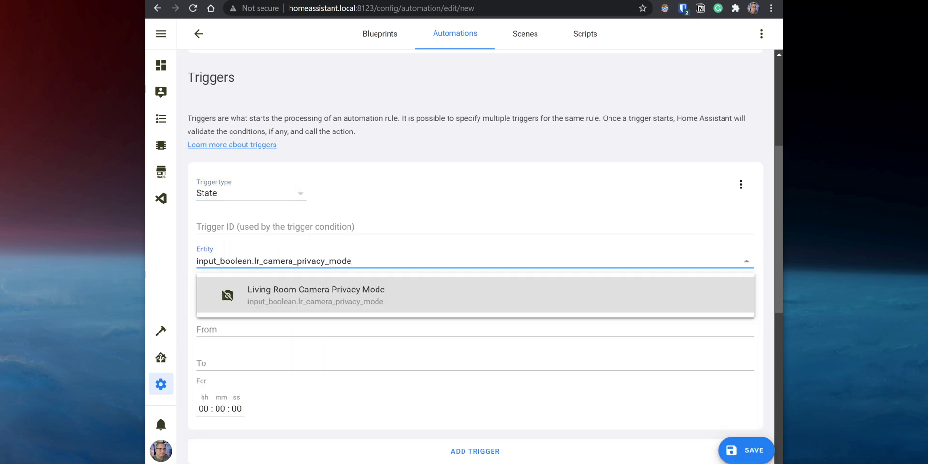
pyautogui.click(398, 309)
pyautogui.click(295, 358)
pyautogui.write('on')
# Duplicate the trigger and change the copy's target state to off
pyautogui.scroll(-1, 475, 256)
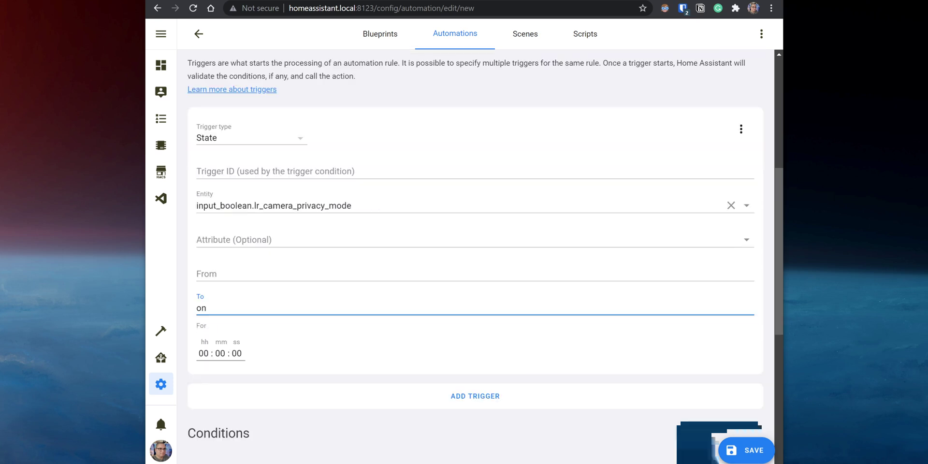
pyautogui.click(741, 129)
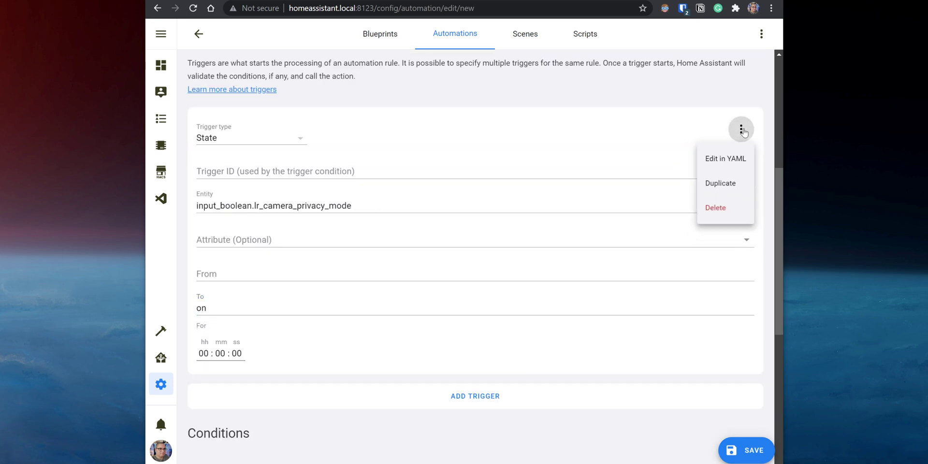
pyautogui.click(719, 192)
pyautogui.scroll(-6, 491, 237)
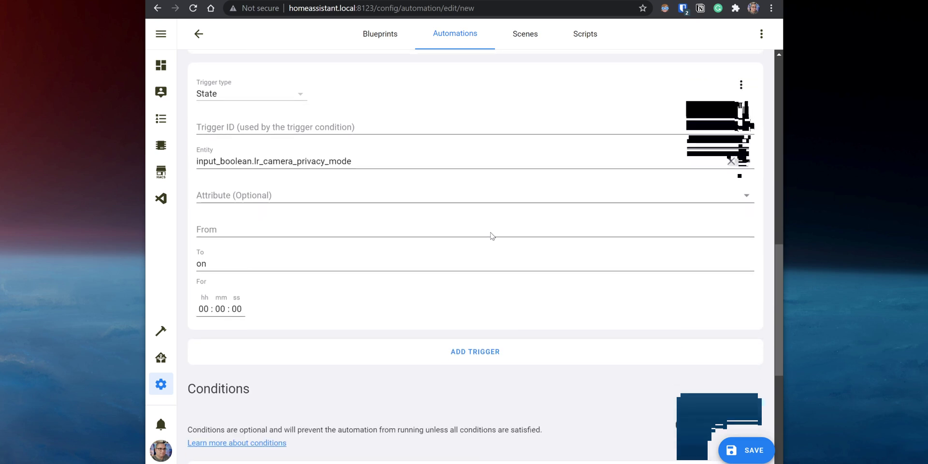
pyautogui.click(300, 251)
pyautogui.press('BackSpace')
pyautogui.write('ff')
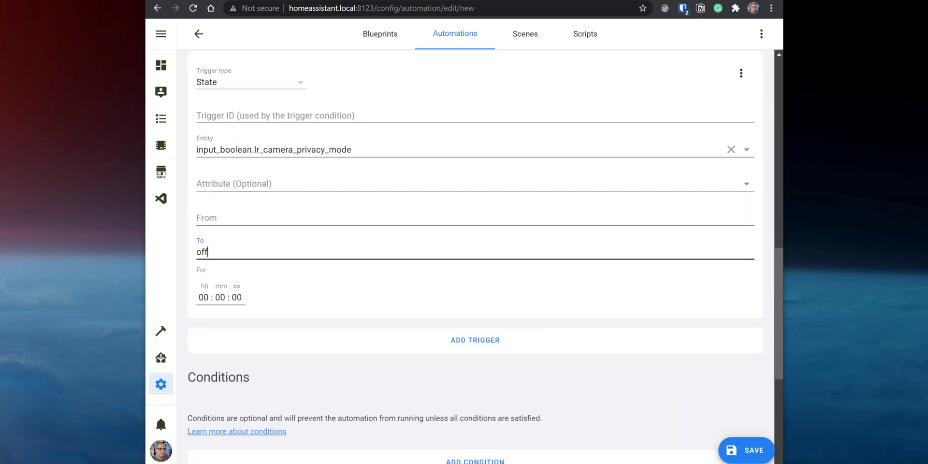
pyautogui.scroll(-5, 291, 338)
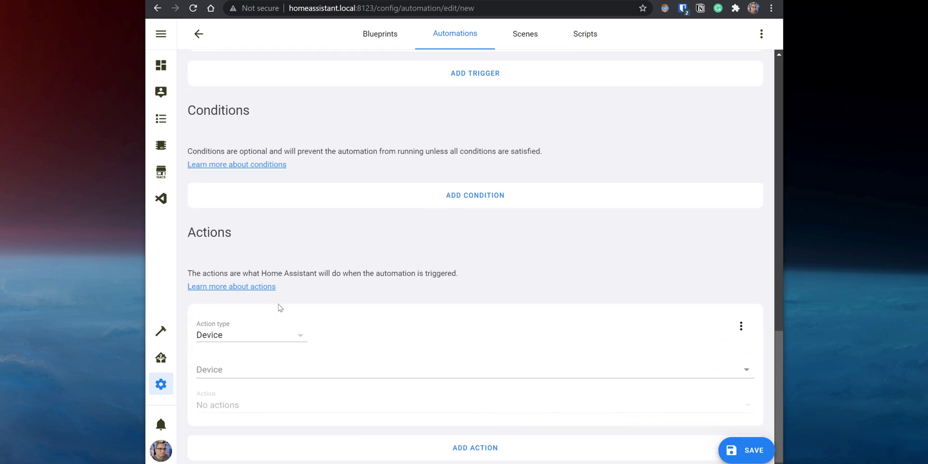
# Make the action a Choose block and add a condition to Option 1
pyautogui.click(291, 338)
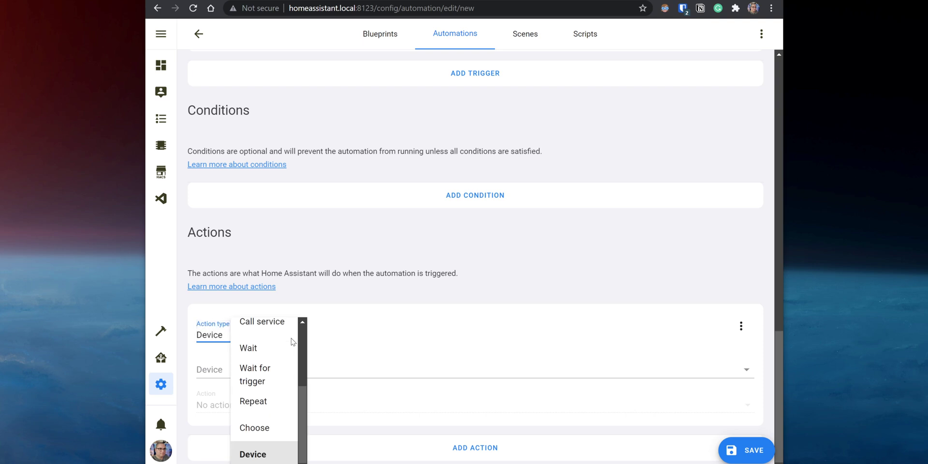
pyautogui.click(269, 434)
pyautogui.scroll(-3, 288, 382)
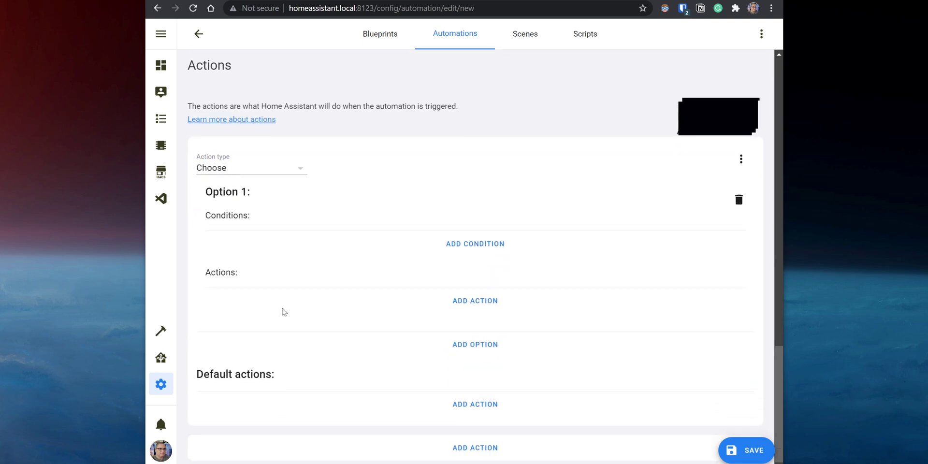
pyautogui.click(450, 243)
pyautogui.scroll(-1, 417, 223)
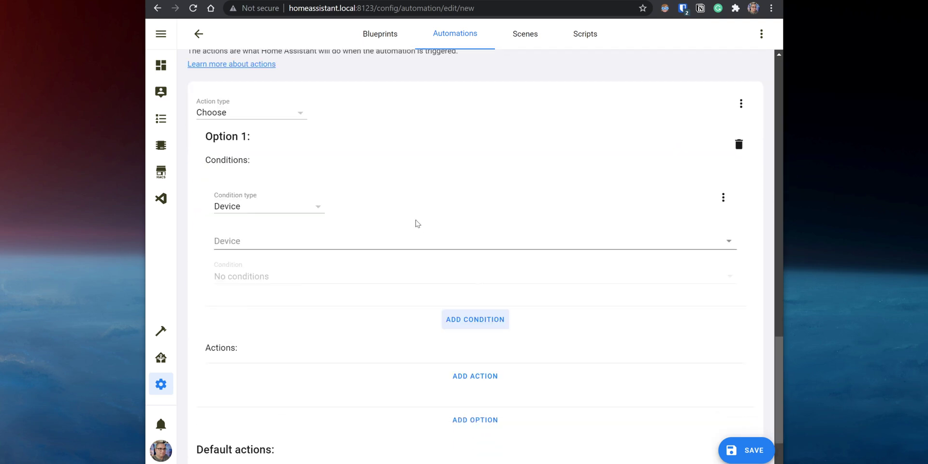
# Require input_boolean.lr_camera_privacy_mode to be on in Option 1, and add an action under it
pyautogui.click(315, 204)
pyautogui.click(285, 315)
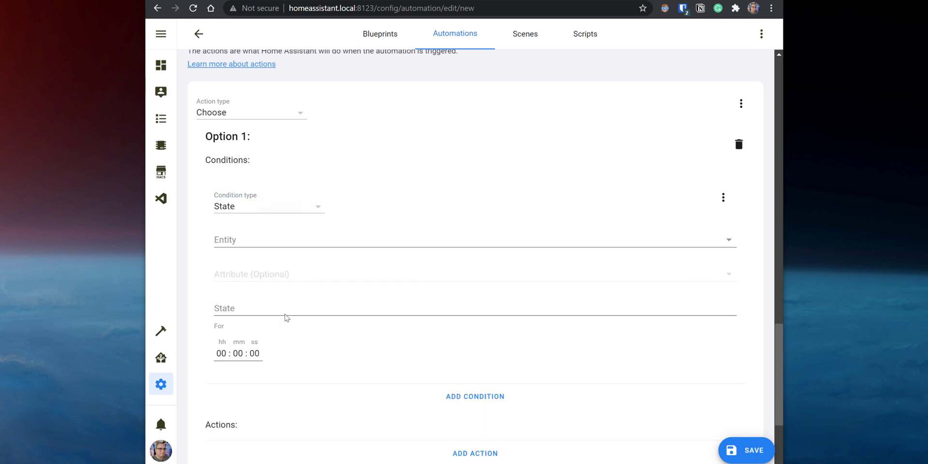
pyautogui.click(298, 244)
pyautogui.write('input_boolean.lr_camera_privacy_mode')
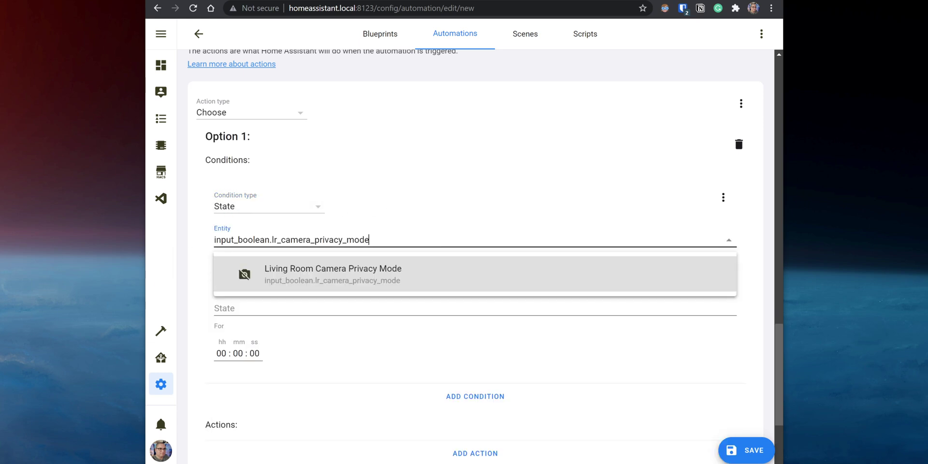
pyautogui.click(346, 279)
pyautogui.click(346, 308)
pyautogui.write('on')
pyautogui.scroll(-3, 269, 283)
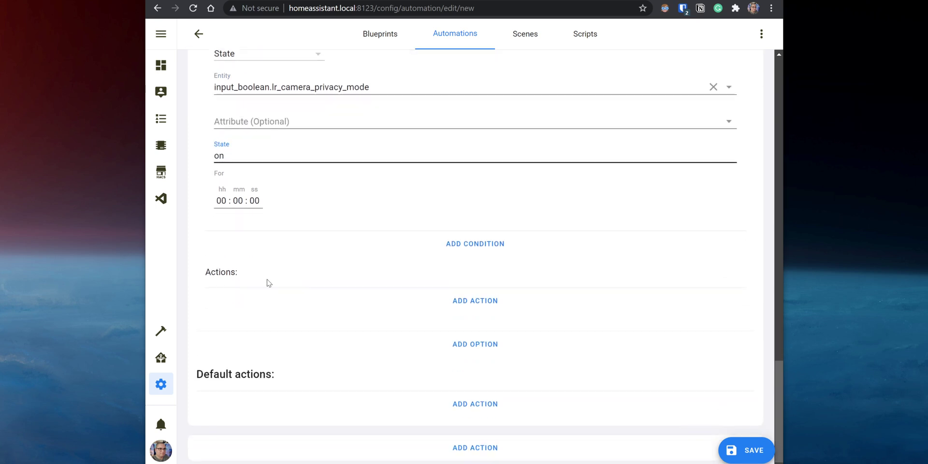
pyautogui.click(488, 302)
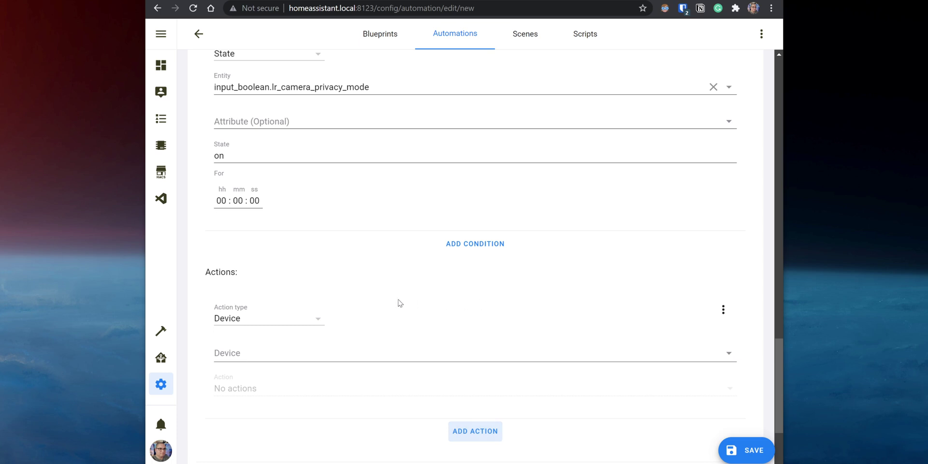
# Make Option 1's action call Unifi Protect: Set Privacy Mode on the Living Room Camera
pyautogui.click(317, 325)
pyautogui.click(304, 322)
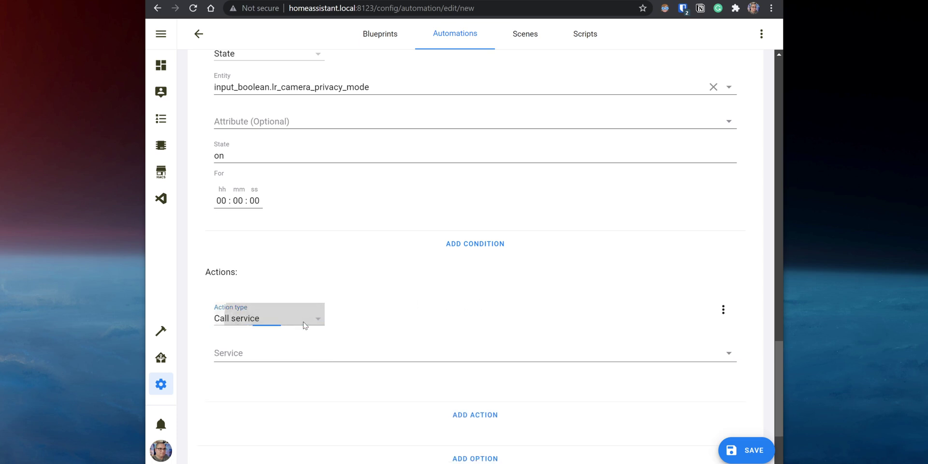
pyautogui.click(315, 350)
pyautogui.write('unifiprotect.set_privacy_mode')
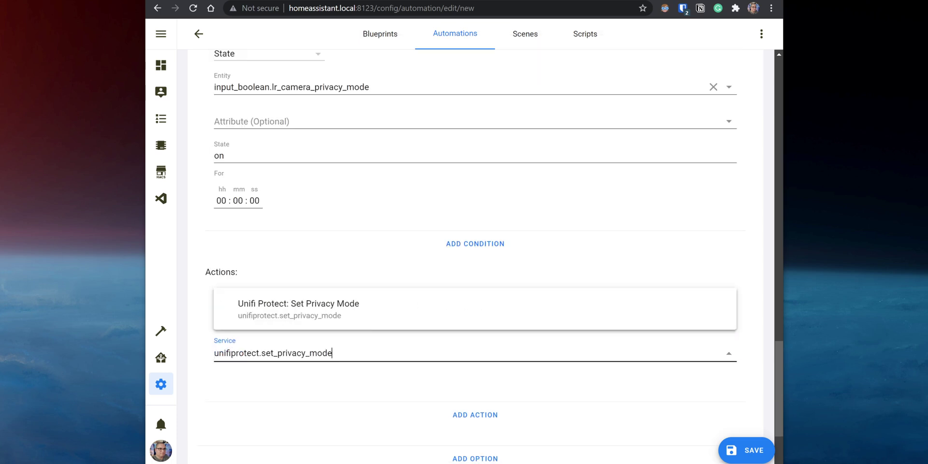
pyautogui.click(397, 320)
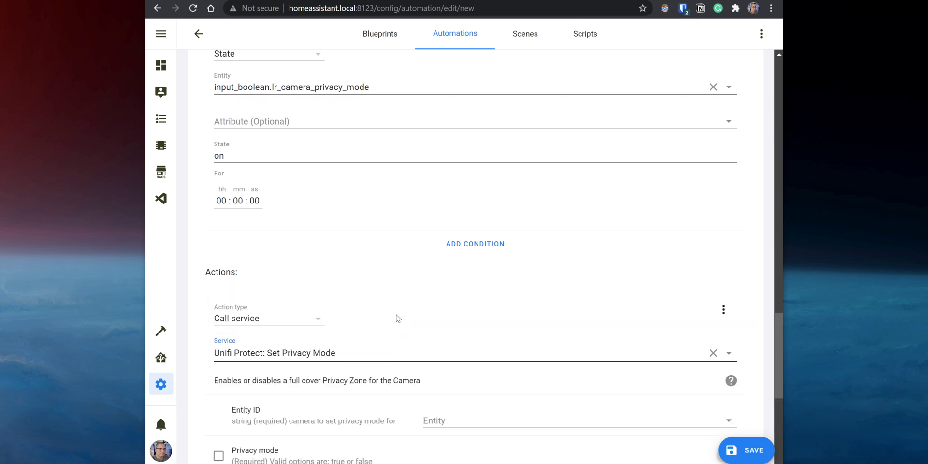
pyautogui.scroll(-3, 394, 319)
pyautogui.click(483, 274)
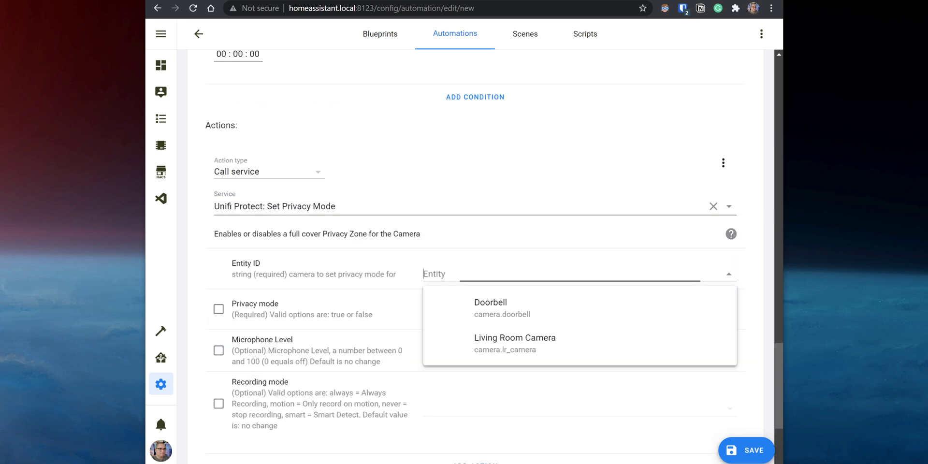
pyautogui.click(503, 354)
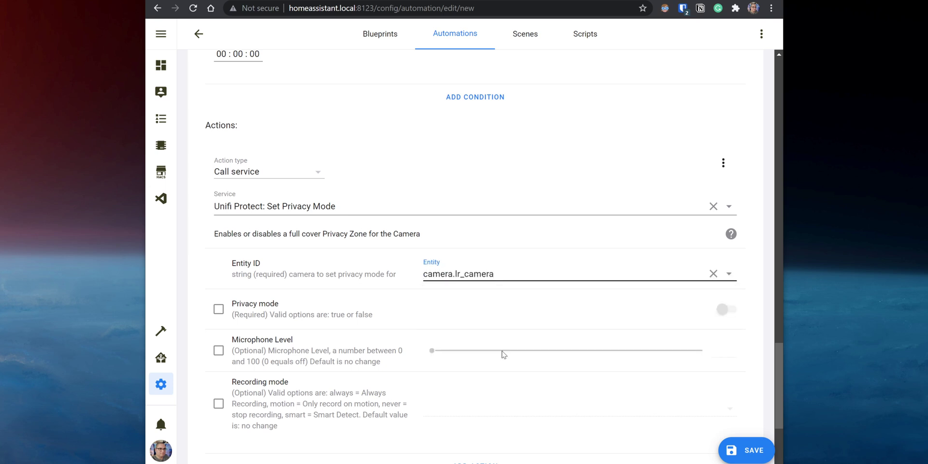
# Turn privacy mode on and set recording mode to never in that service call
pyautogui.click(217, 312)
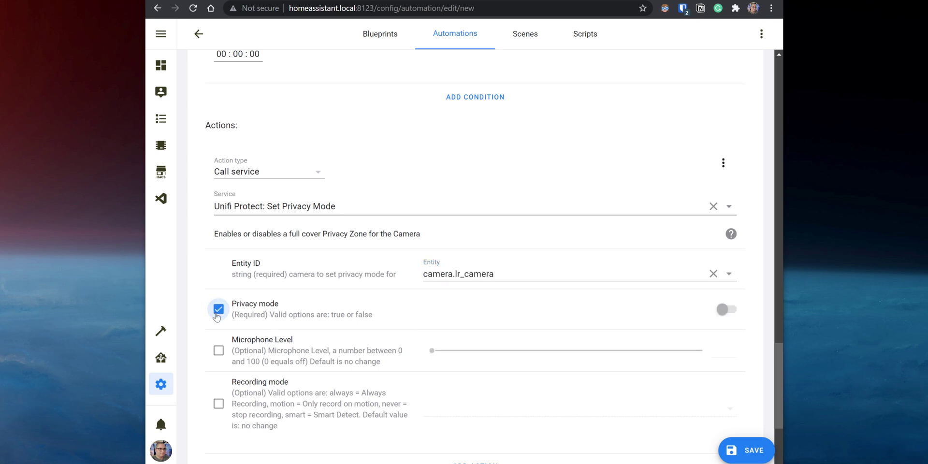
pyautogui.click(725, 312)
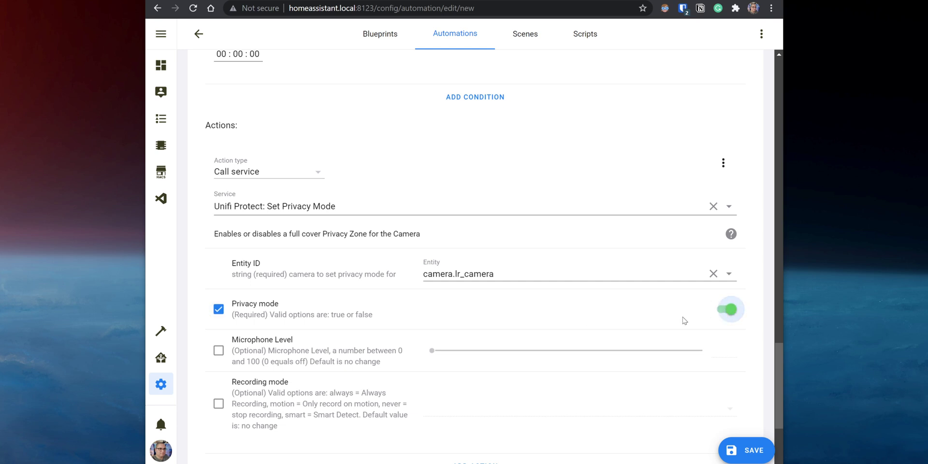
pyautogui.click(225, 409)
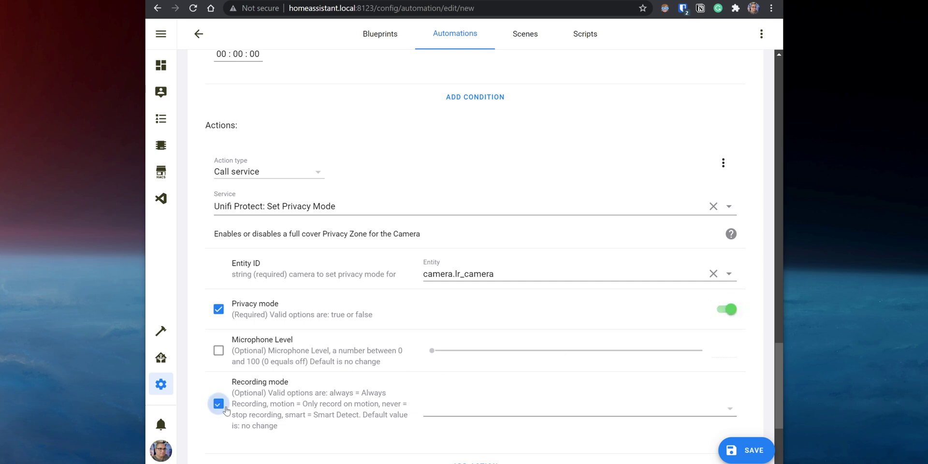
pyautogui.click(440, 415)
pyautogui.scroll(-1, 697, 424)
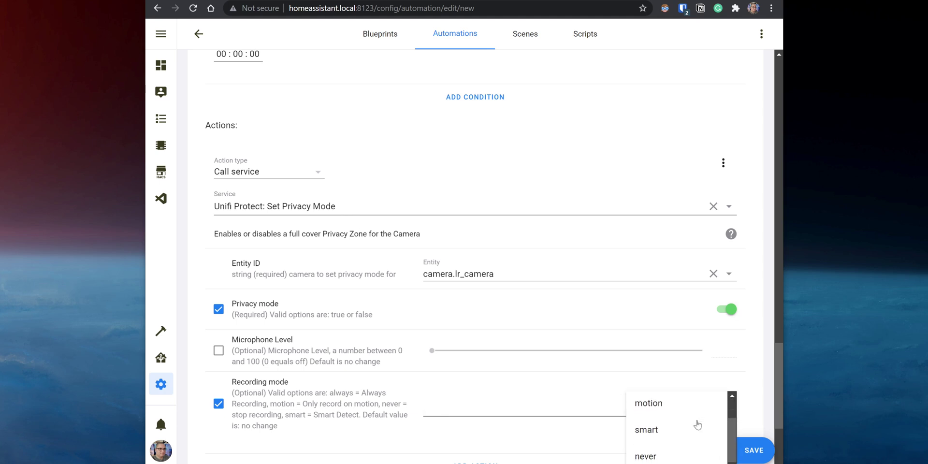
pyautogui.click(662, 457)
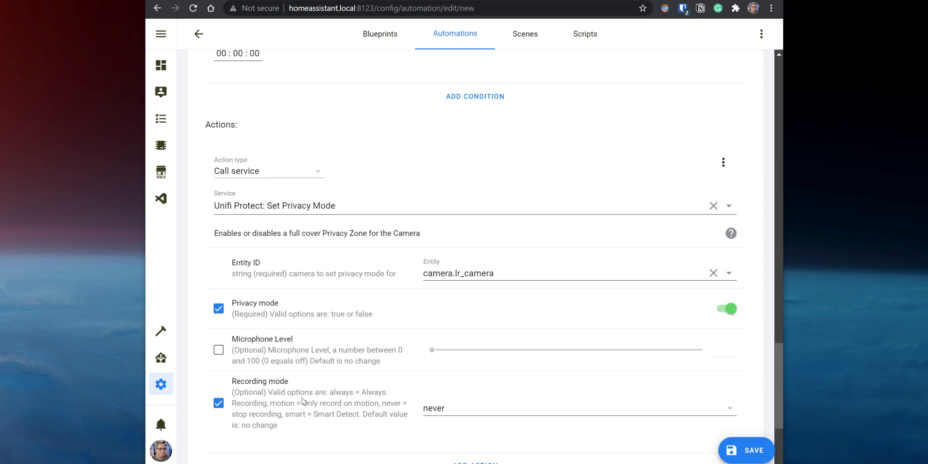
pyautogui.scroll(-3, 303, 401)
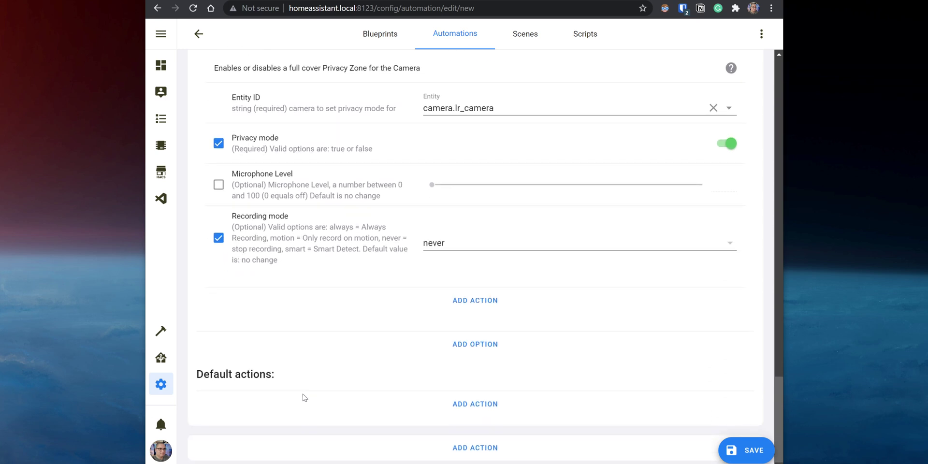
# Add Option 2 with a State condition requiring input_boolean.lr_camera_privacy_mode off, plus an action
pyautogui.click(481, 344)
pyautogui.scroll(-3, 481, 322)
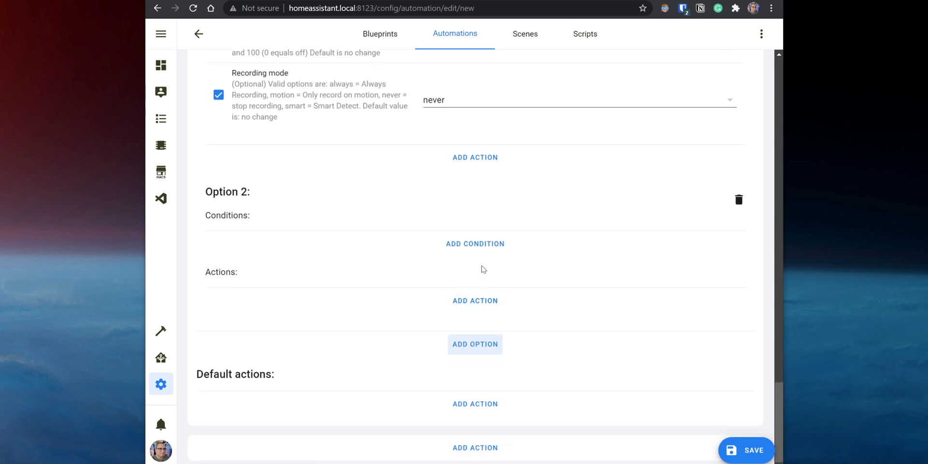
pyautogui.click(481, 247)
pyautogui.click(286, 264)
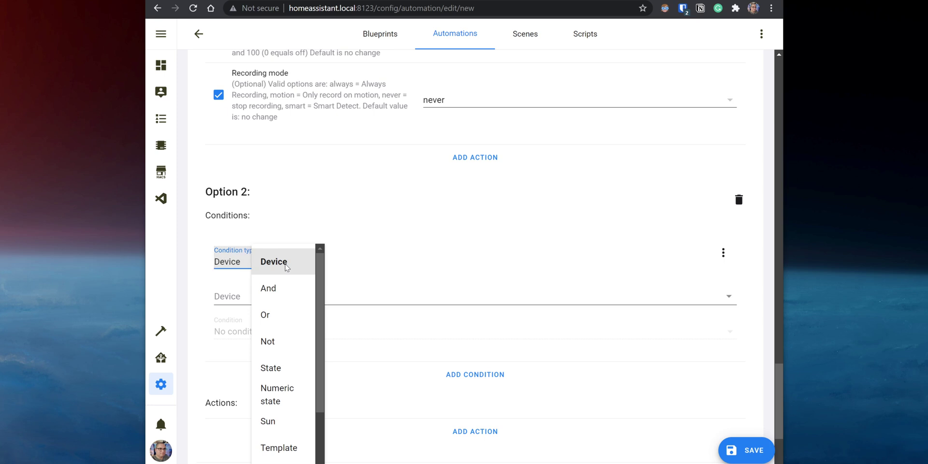
pyautogui.click(271, 368)
pyautogui.click(442, 309)
pyautogui.write('input_boolean.lr_camera_privacy_mode')
pyautogui.click(388, 337)
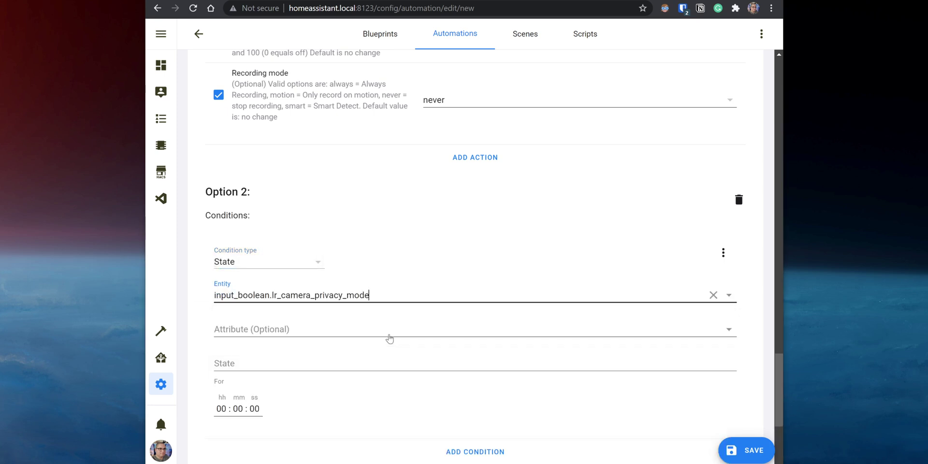
pyautogui.click(361, 349)
pyautogui.write('off')
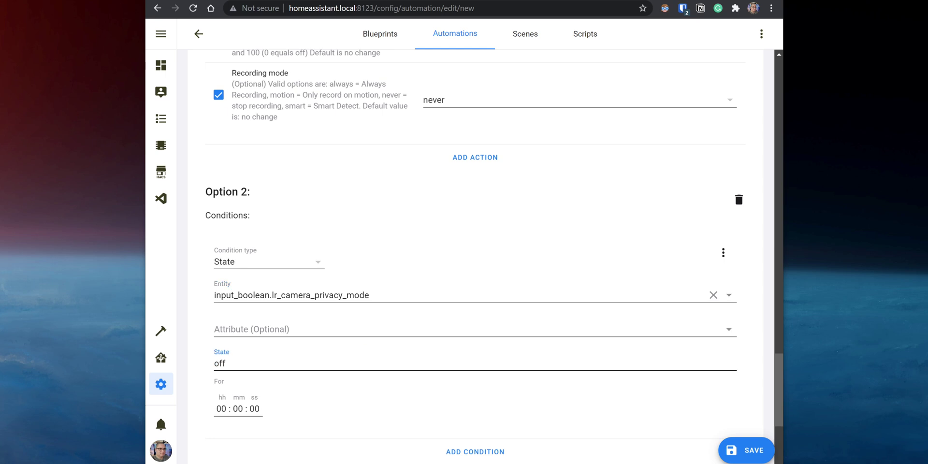
pyautogui.scroll(-4, 366, 352)
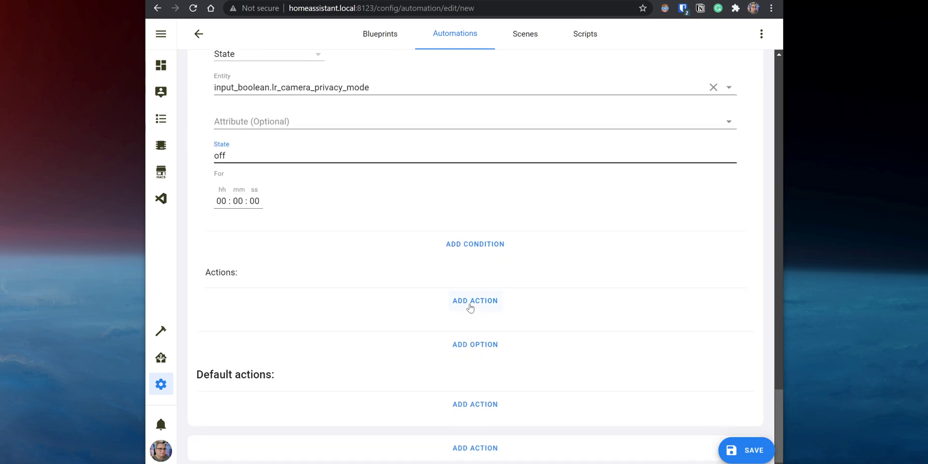
pyautogui.click(469, 307)
# Make Option 2's action call Unifi Protect: Set Privacy Mode on the Living Room Camera
pyautogui.click(304, 321)
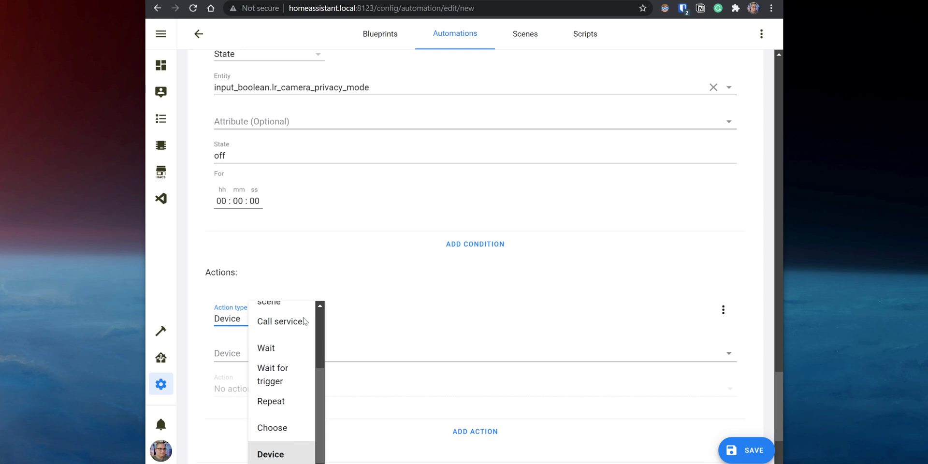
pyautogui.click(305, 320)
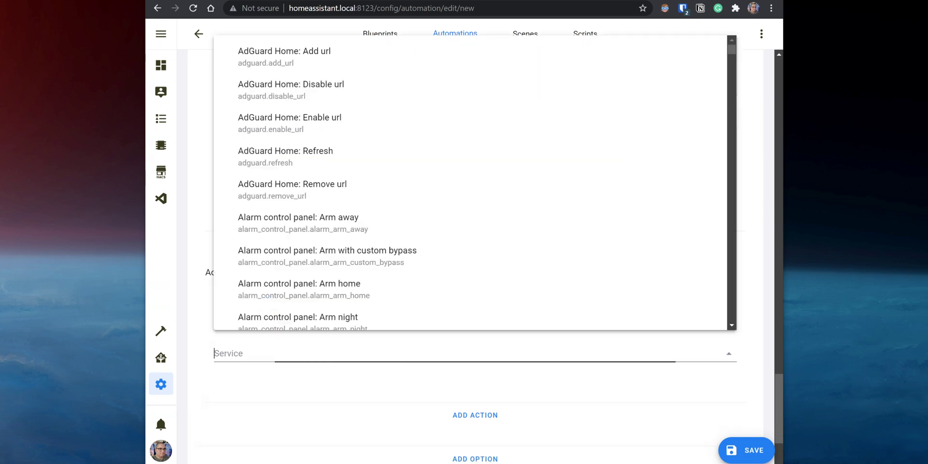
pyautogui.write('unifiprotect.set_privacy_mode')
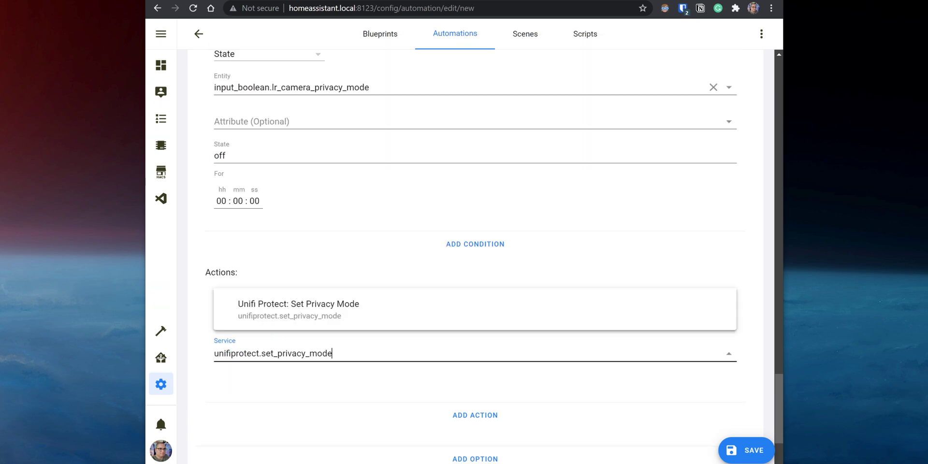
pyautogui.click(376, 313)
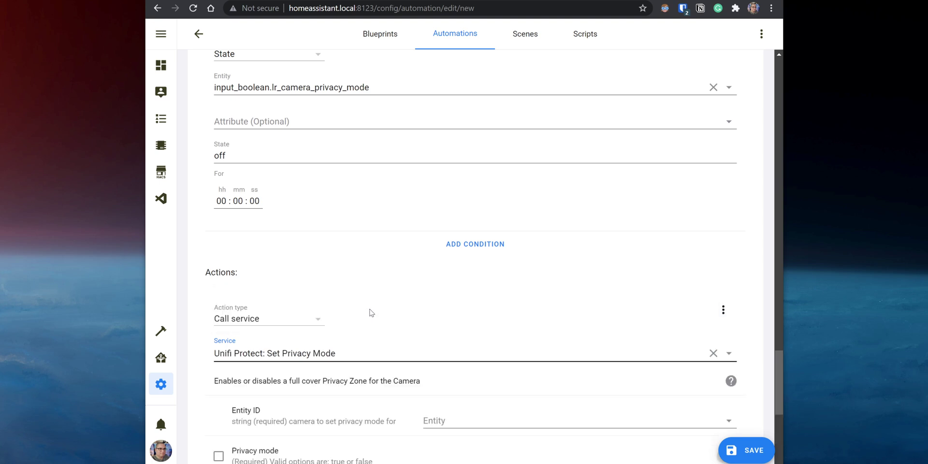
pyautogui.scroll(-5, 371, 313)
pyautogui.click(486, 191)
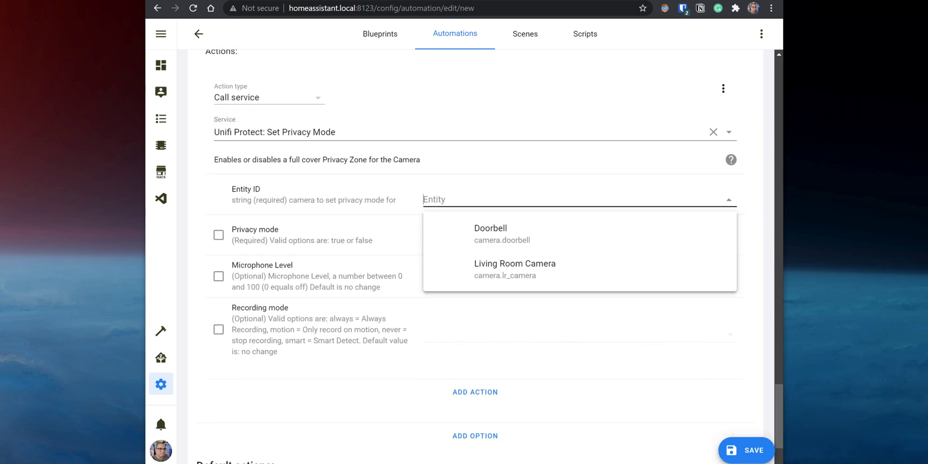
pyautogui.click(517, 263)
# Include privacy mode left off, set recording mode to always, and save the automation
pyautogui.click(219, 235)
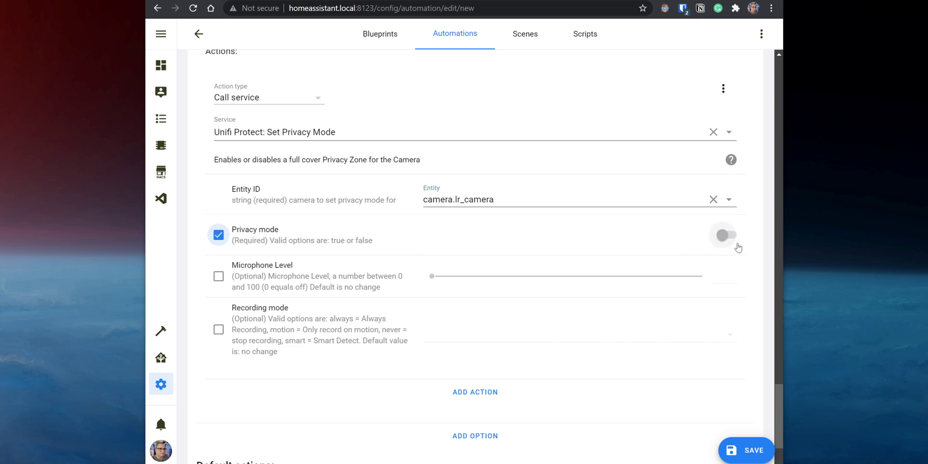
pyautogui.click(219, 329)
pyautogui.click(525, 344)
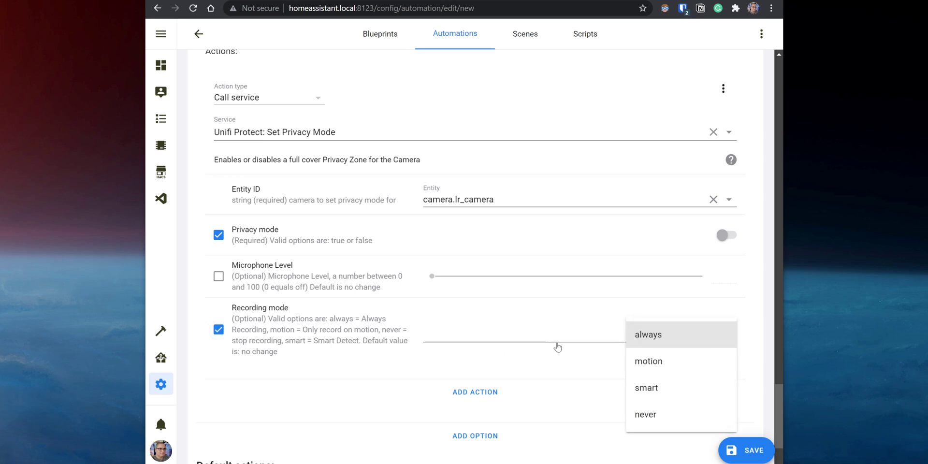
pyautogui.click(662, 340)
pyautogui.scroll(-2, 660, 341)
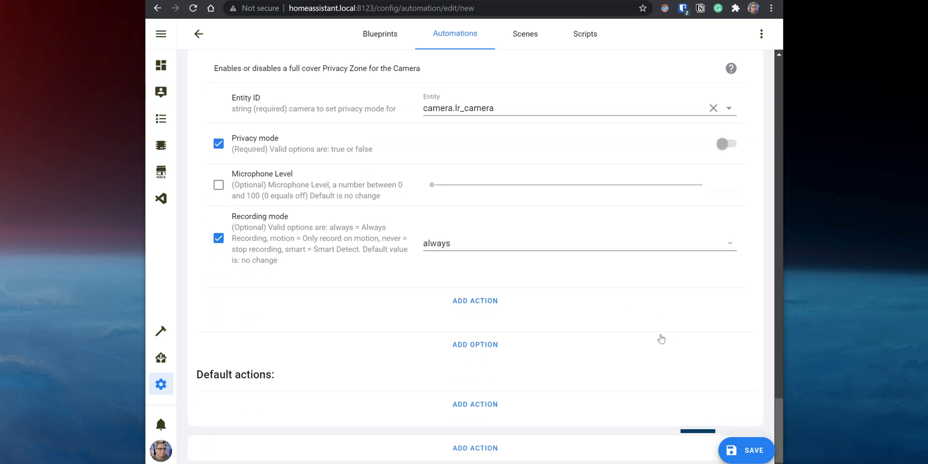
pyautogui.click(769, 453)
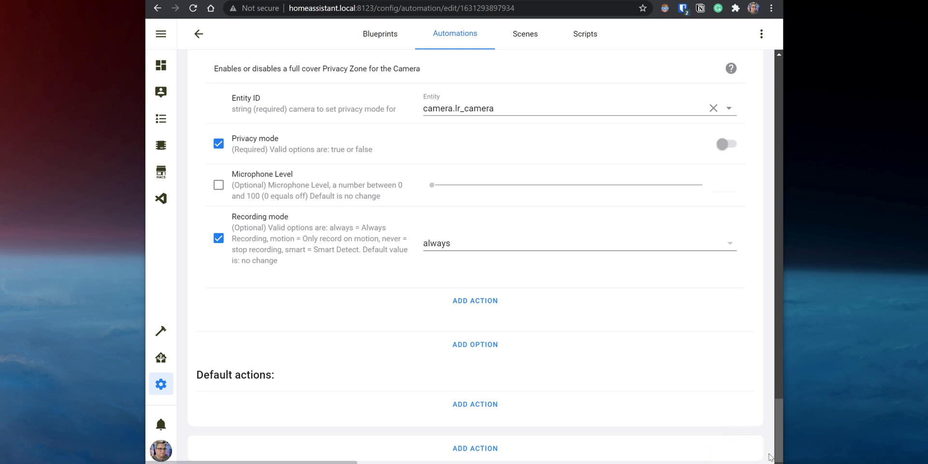
pyautogui.click(162, 68)
# On the Security dashboard view, toggle Living room Privacy Mode on and then back off
pyautogui.click(344, 36)
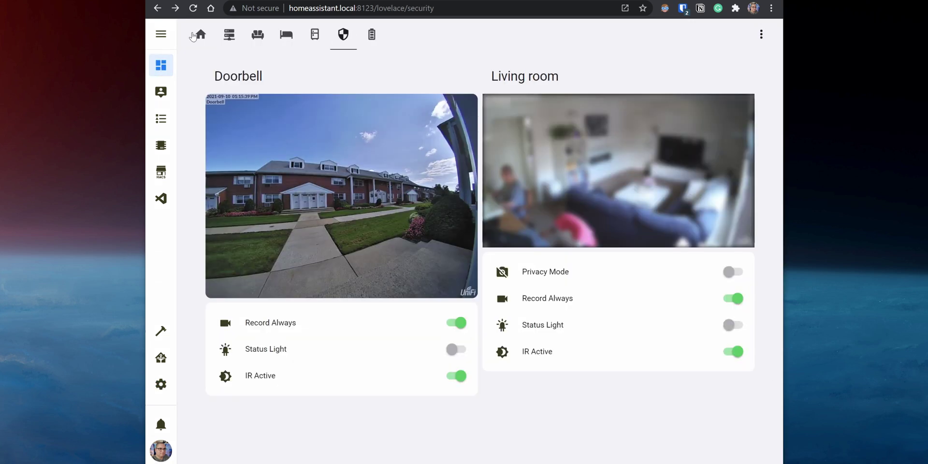
pyautogui.click(733, 272)
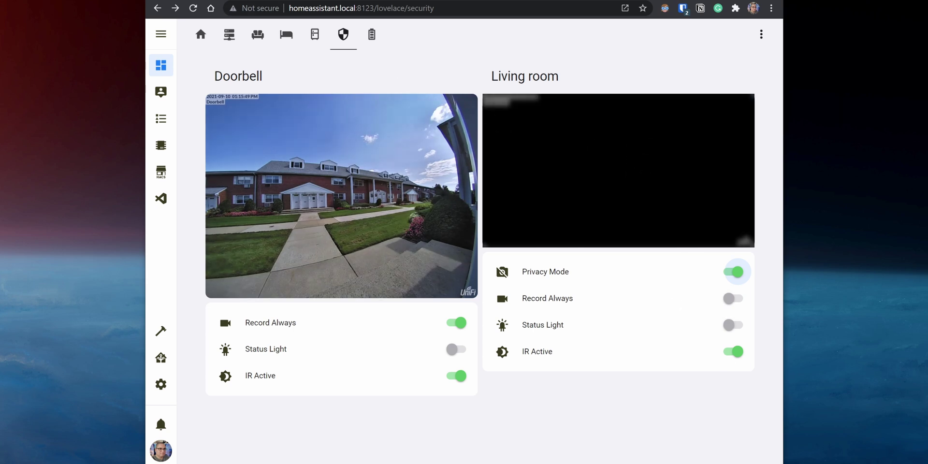
pyautogui.click(734, 272)
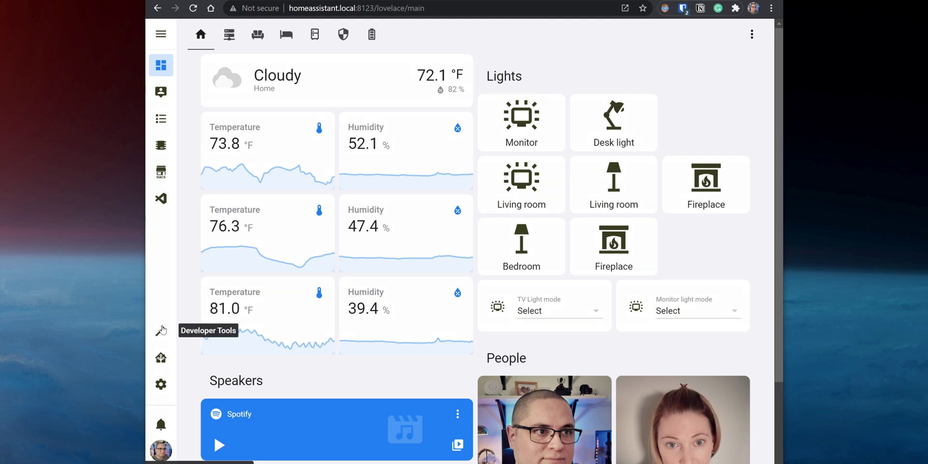
# Inspect camera.doorbell's chime_enabled and chime_duration attributes in Developer Tools States, then open Visual Studio Code
pyautogui.click(162, 330)
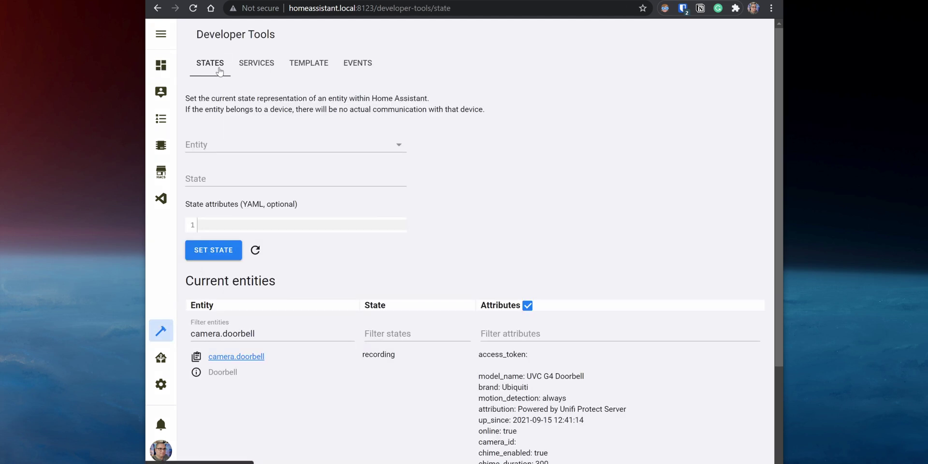
pyautogui.click(271, 334)
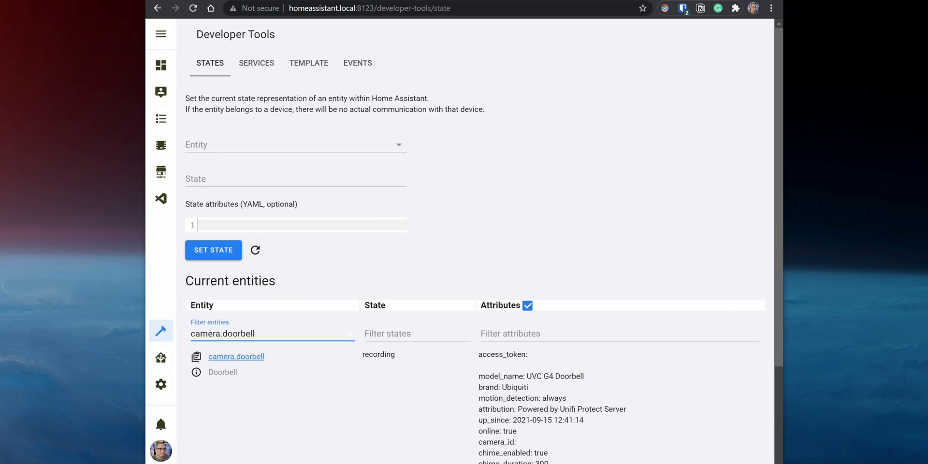
pyautogui.scroll(-3, 464, 429)
pyautogui.moveTo(555, 334); pyautogui.dragTo(478, 321)
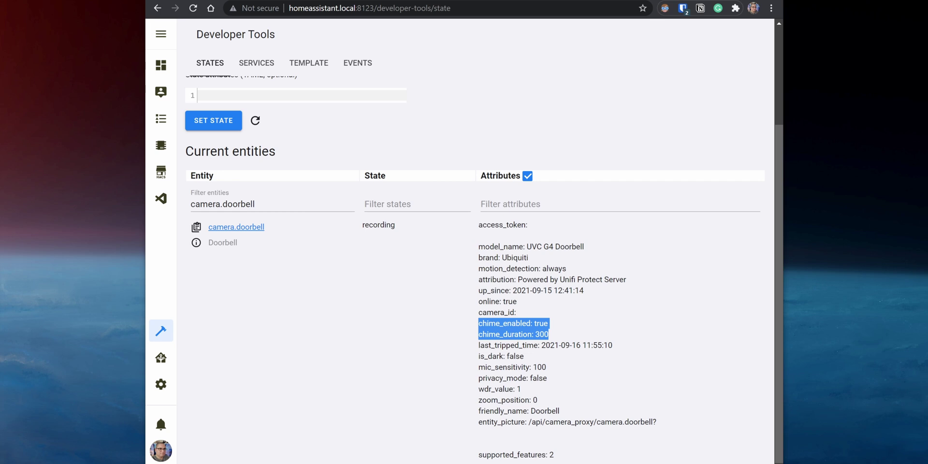
pyautogui.click(155, 199)
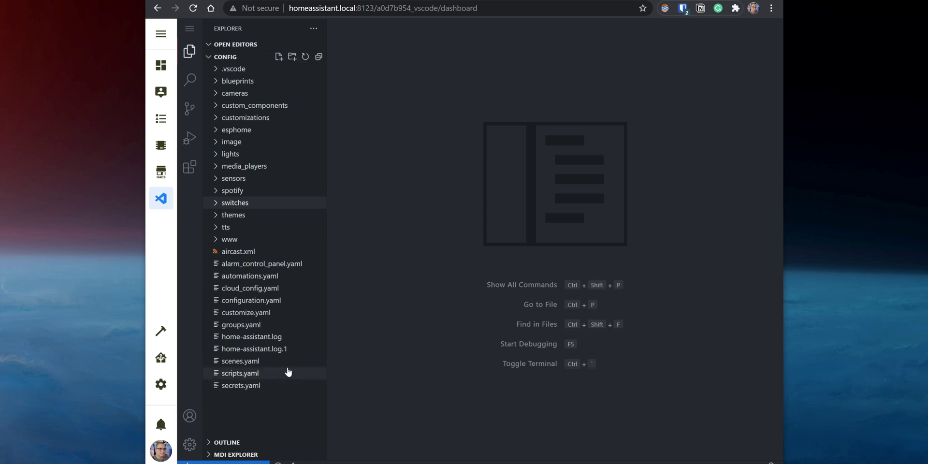
# Check the switches directory include on line 21 of configuration.yaml, then close it
pyautogui.click(253, 300)
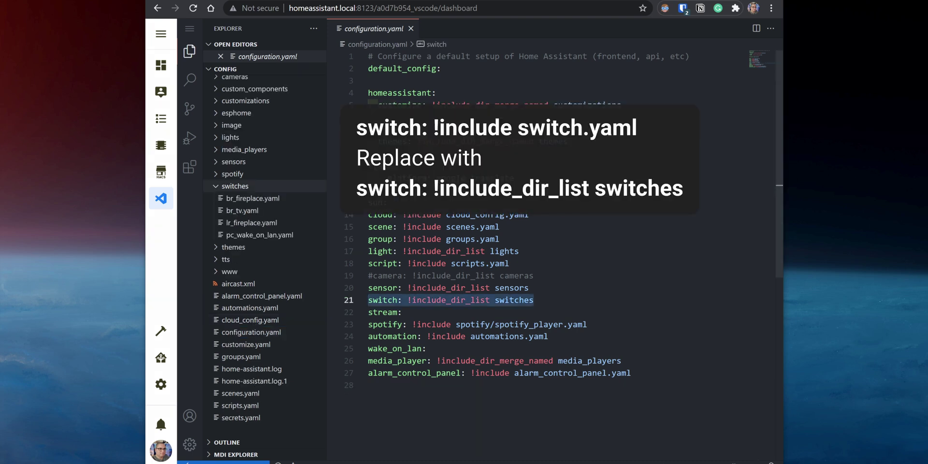
pyautogui.click(514, 299)
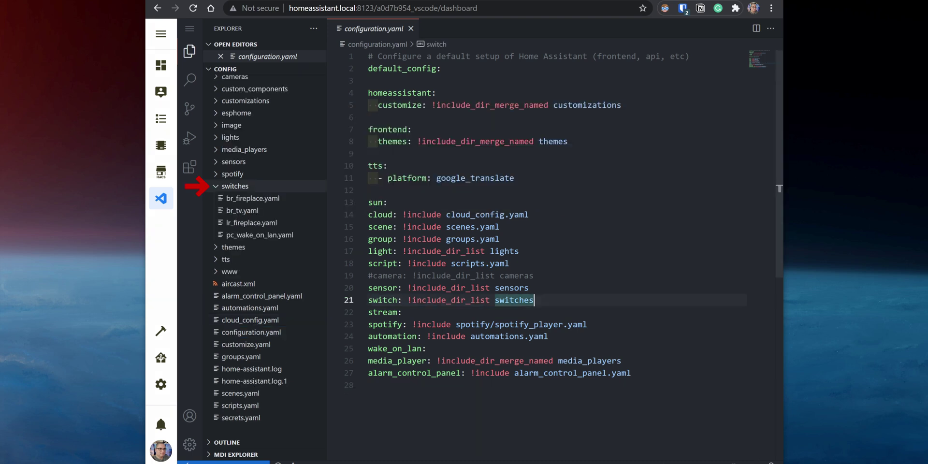
pyautogui.click(411, 28)
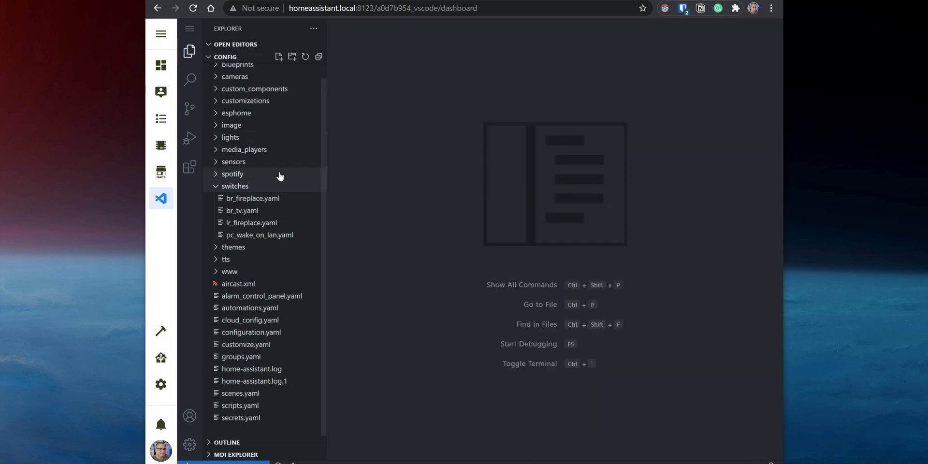
# Create a new file named doorbell_chime.yaml in the switches folder
pyautogui.rightClick(273, 187)
pyautogui.click(290, 195)
pyautogui.write('doorbell_chime.yaml')
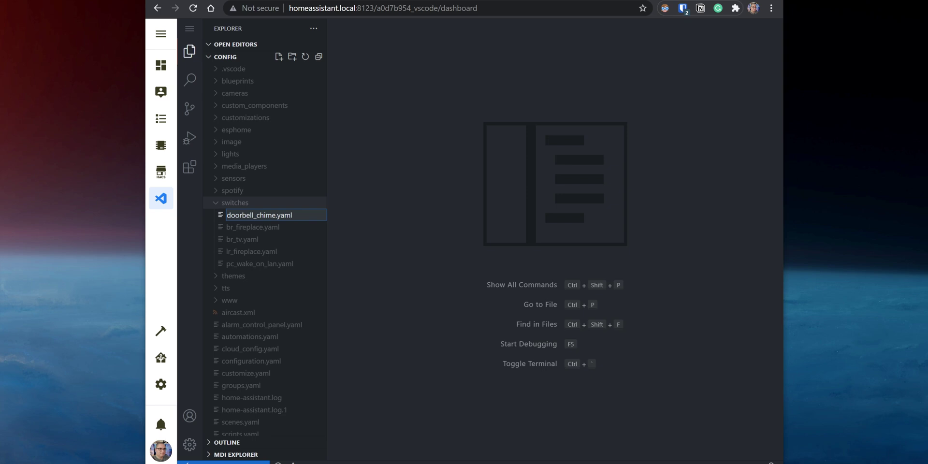
# Paste the template switch YAML into doorbell_chime.yaml and generate a UUID for unique_id
pyautogui.press('Return')
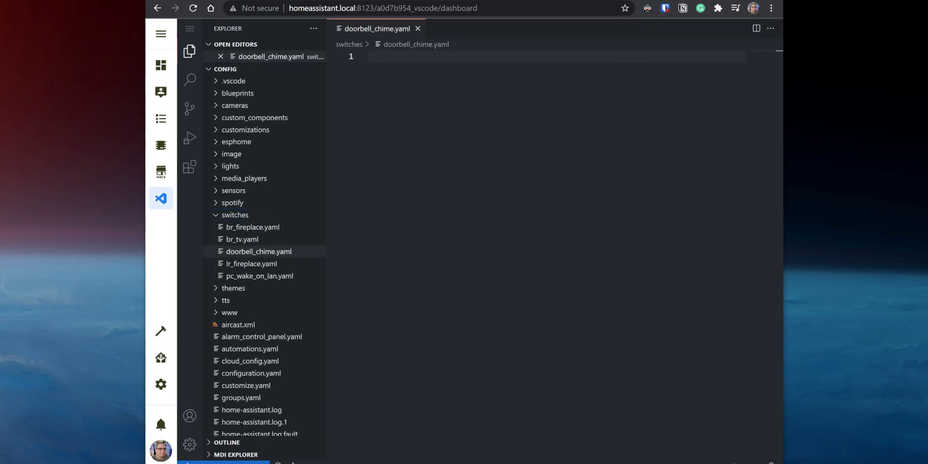
pyautogui.hotkey('ctrl', 'v')
pyautogui.click(410, 129)
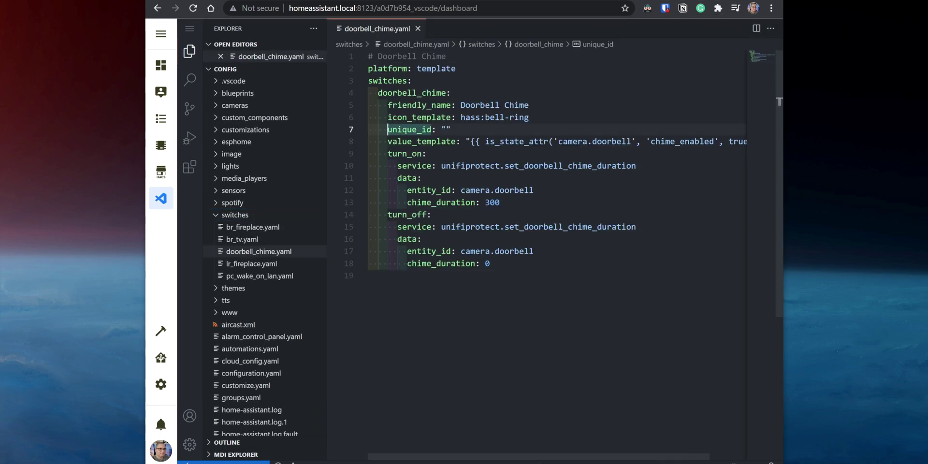
pyautogui.click(446, 129)
pyautogui.rightClick(445, 130)
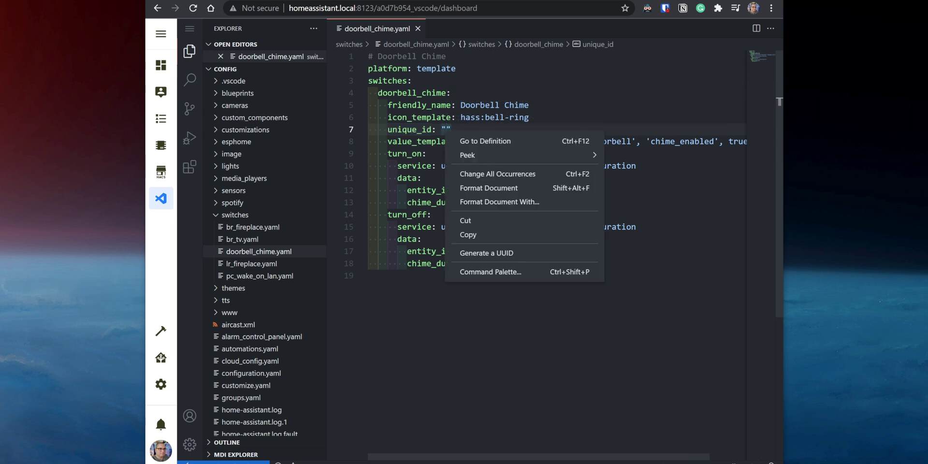
pyautogui.click(503, 253)
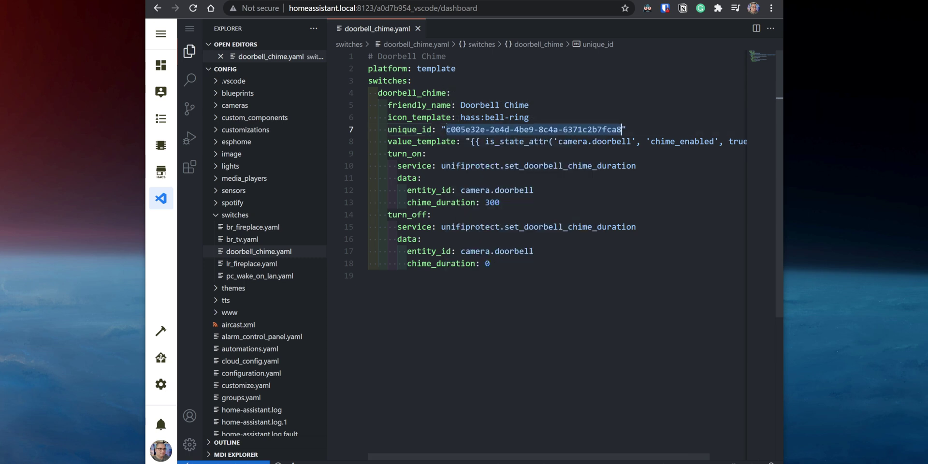
pyautogui.click(190, 53)
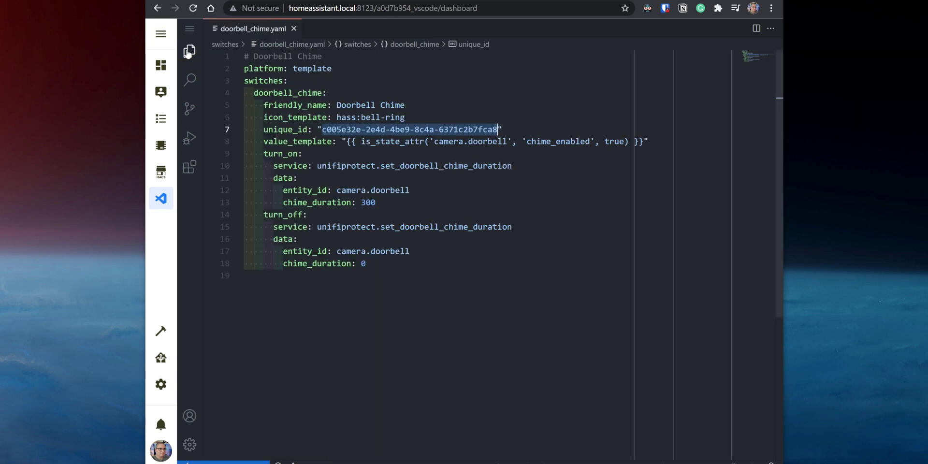
# Walk through the value_template expression and the turn_on service with chime_duration 300
pyautogui.click(259, 141)
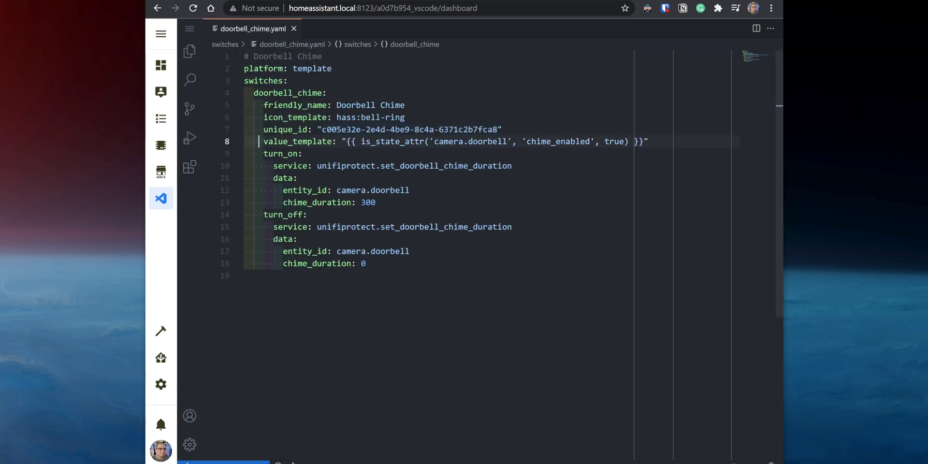
pyautogui.hotkey('shift', 'End')
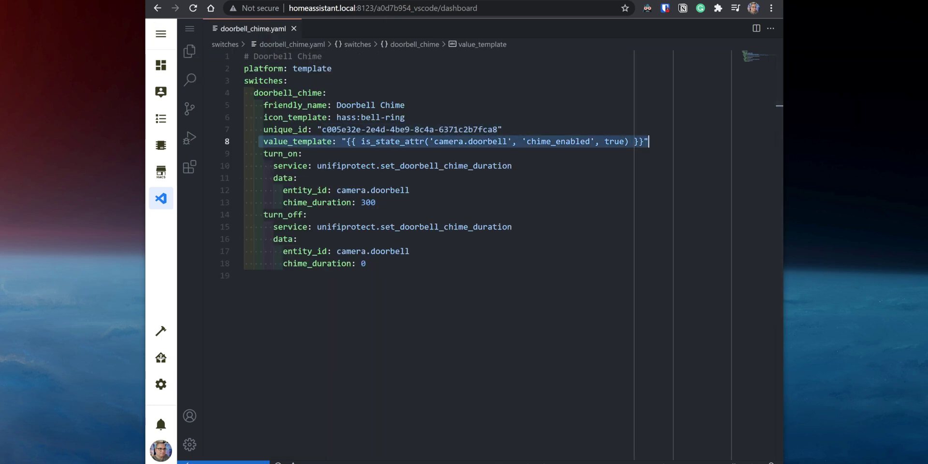
pyautogui.press('Down')
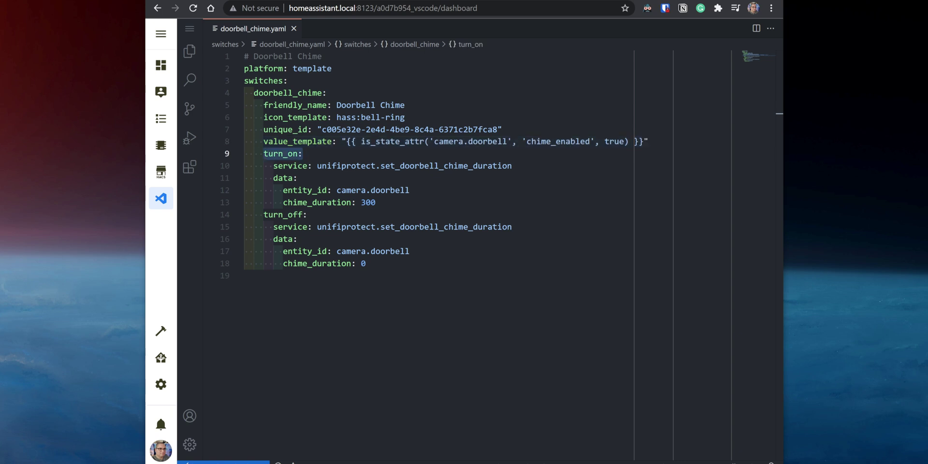
pyautogui.press('Down')
pyautogui.press('Home')
pyautogui.hotkey('shift', 'End')
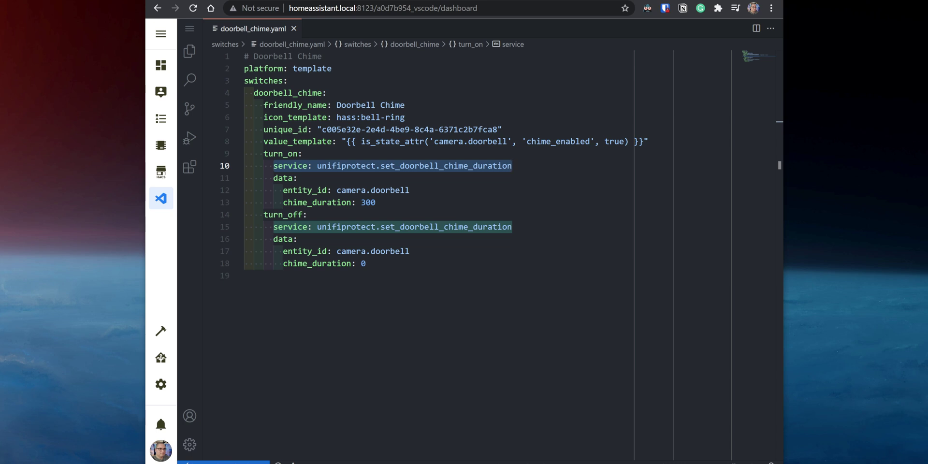
pyautogui.press('Down')
pyautogui.press('Home')
pyautogui.hotkey('shift', 'End')
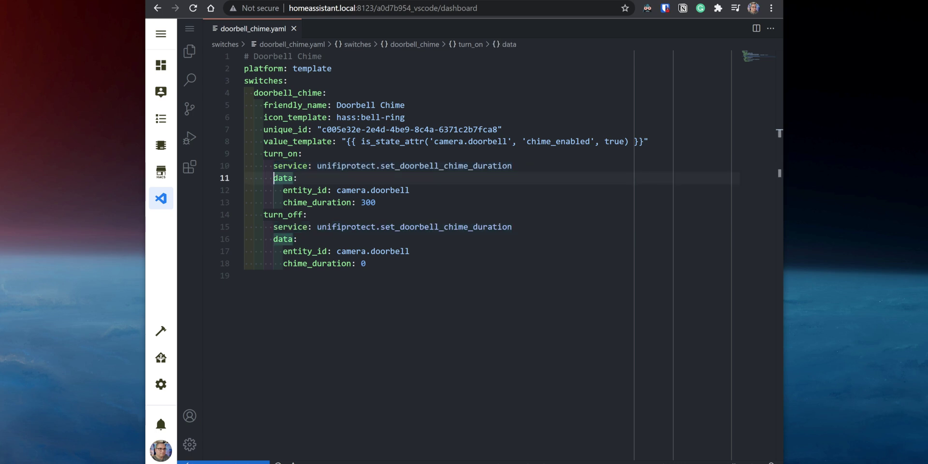
pyautogui.hotkey('shift', 'Down')
pyautogui.hotkey('shift', 'Down')
pyautogui.hotkey('shift', 'End')
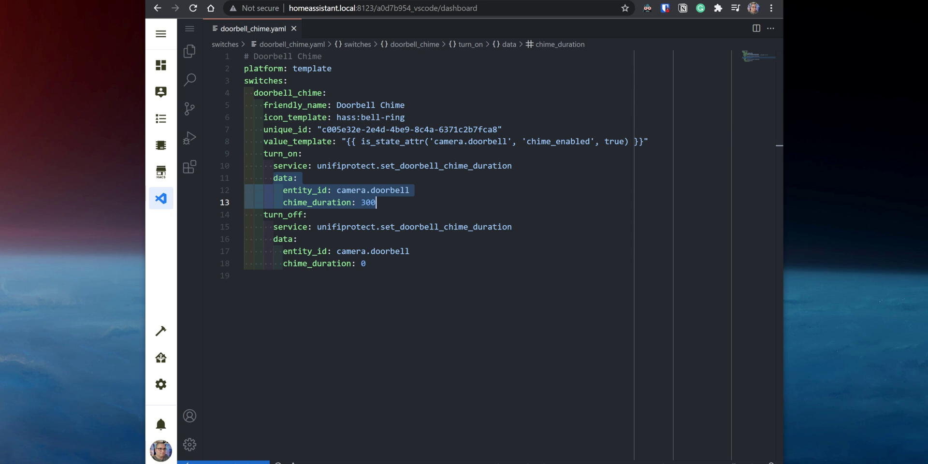
# Walk through the turn_off service and its data block setting chime_duration to 0
pyautogui.press('Down')
pyautogui.press('Home')
pyautogui.hotkey('shift', 'End')
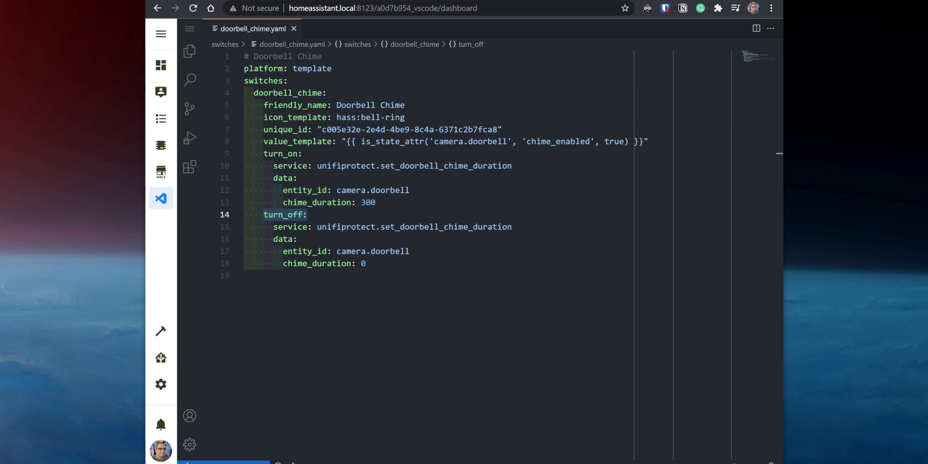
pyautogui.press('Down')
pyautogui.press('Home')
pyautogui.hotkey('shift', 'End')
pyautogui.press('Down')
pyautogui.press('Home')
pyautogui.hotkey('shift', 'End')
pyautogui.hotkey('shift', 'Down')
pyautogui.hotkey('shift', 'Down')
pyautogui.hotkey('shift', 'End')
pyautogui.press('Down')
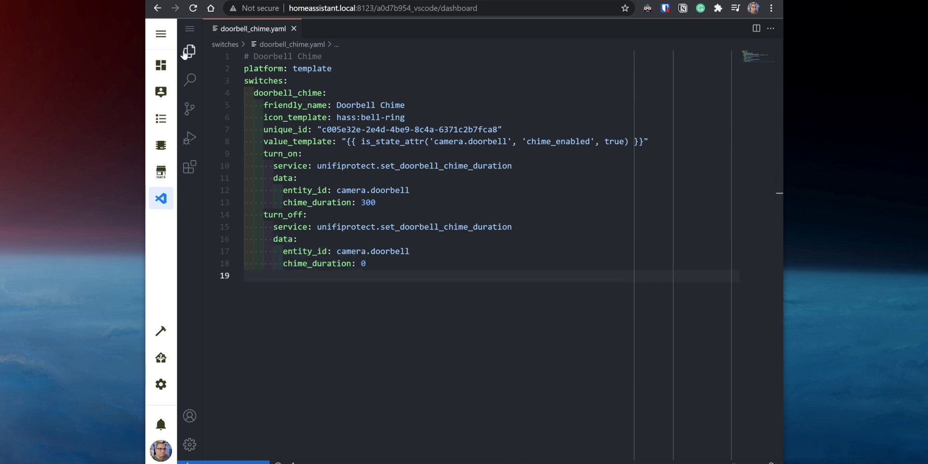
# Save doorbell_chime.yaml from the editor's File menu
pyautogui.click(190, 51)
pyautogui.click(190, 30)
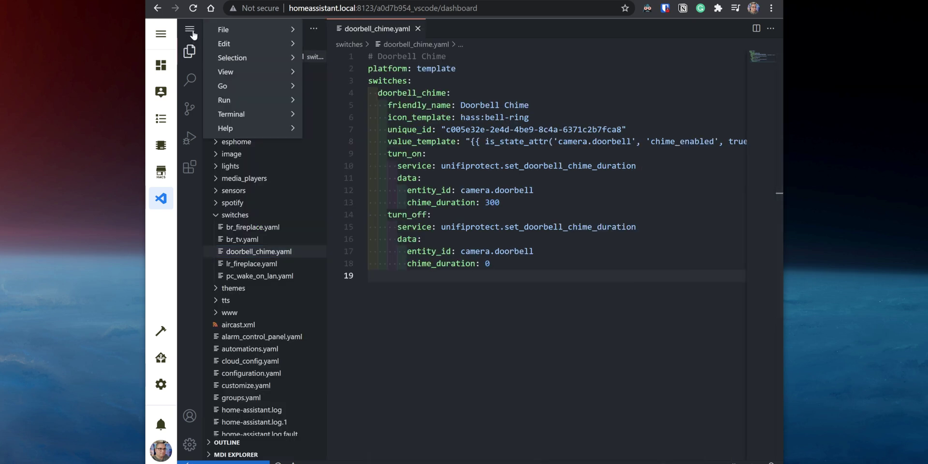
pyautogui.moveTo(222, 36)
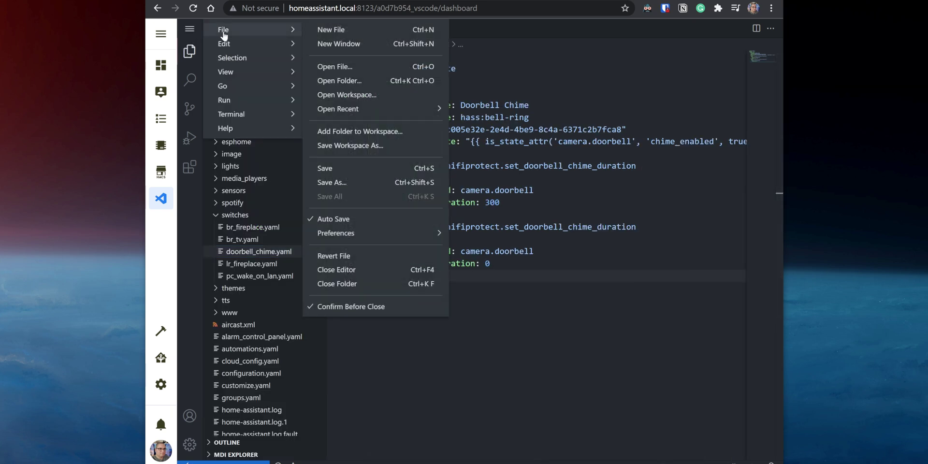
pyautogui.click(333, 168)
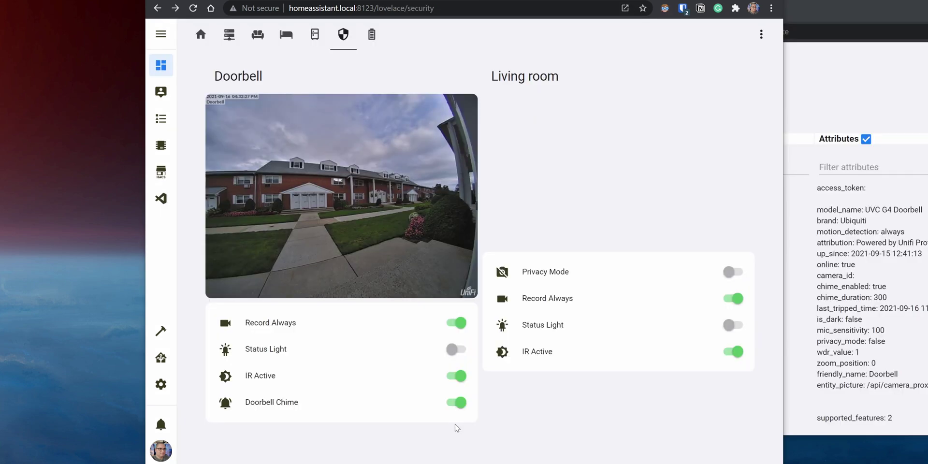
# Toggle the Doorbell Chime switch off and back on, checking camera.doorbell's chime attributes
pyautogui.click(453, 402)
pyautogui.hotkey('alt', 'Tab')
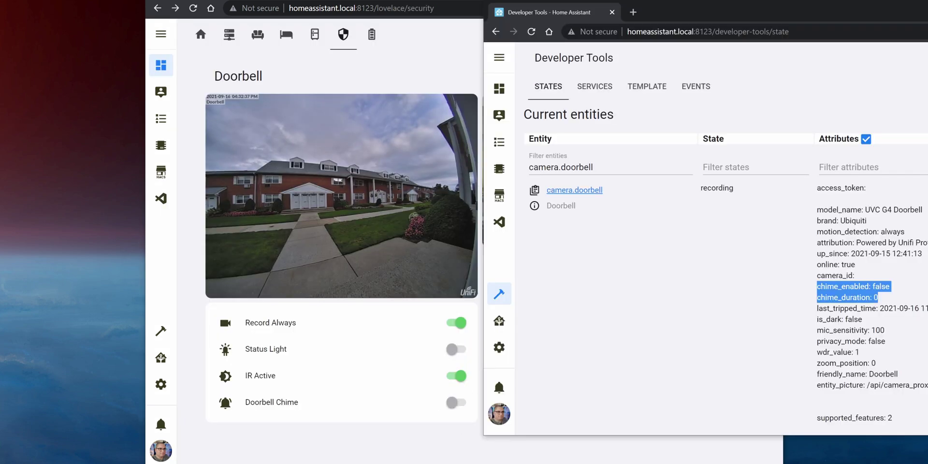
pyautogui.click(419, 457)
pyautogui.click(456, 402)
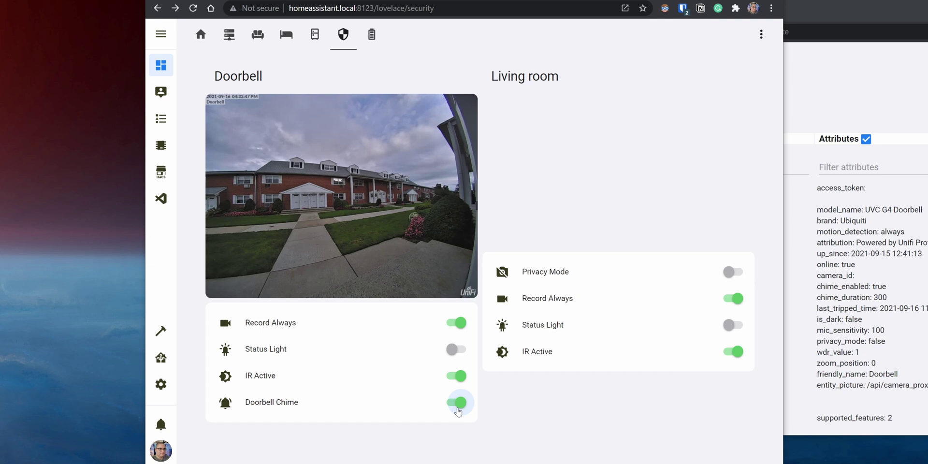